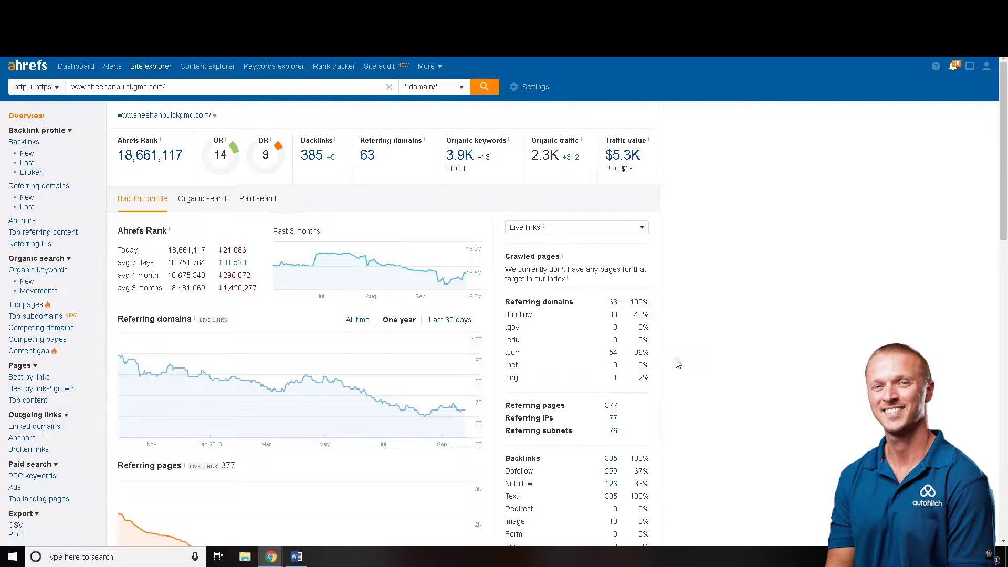
- Check the overview metrics and Paid search data for coralspringsgmcbuick.com and sheehanbuickgmc.com
drag(164, 87, 71, 87)
click(190, 91)
click(246, 209)
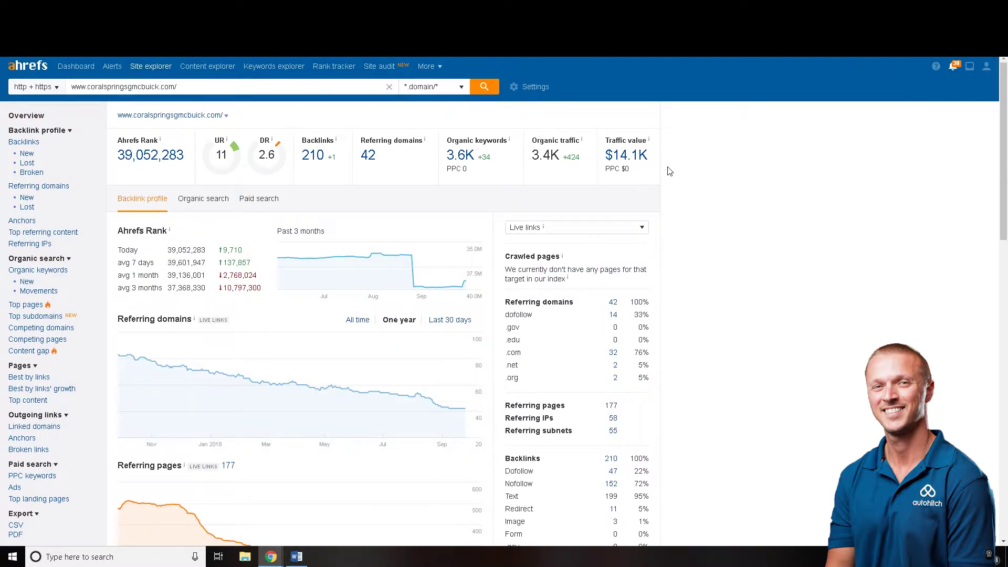
click(261, 203)
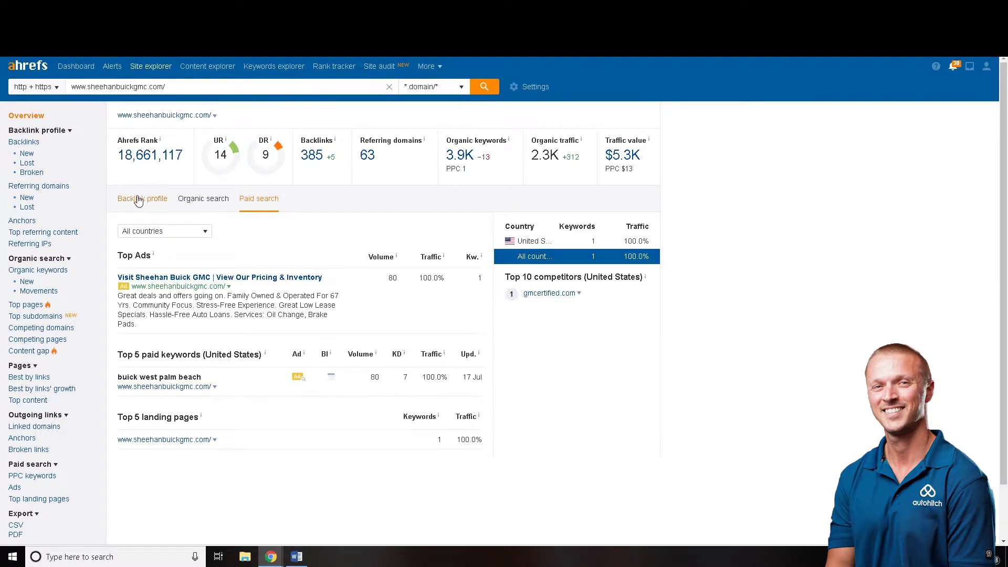
- View the Ahrefs Rank trend in Sheehan's backlink profile and open the Top pages report for sheehanbuickgmc.com
click(138, 201)
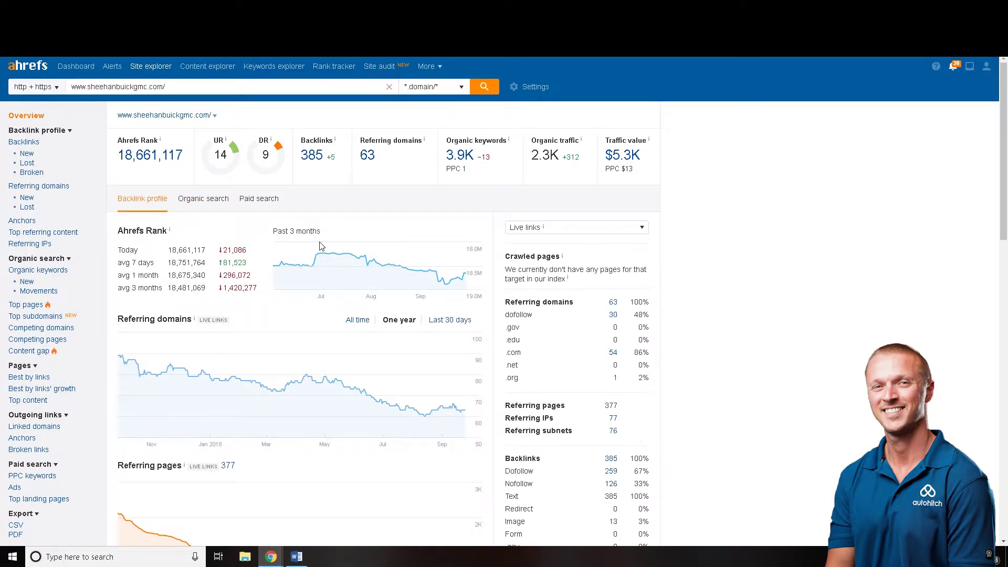
mouse_move(322, 250)
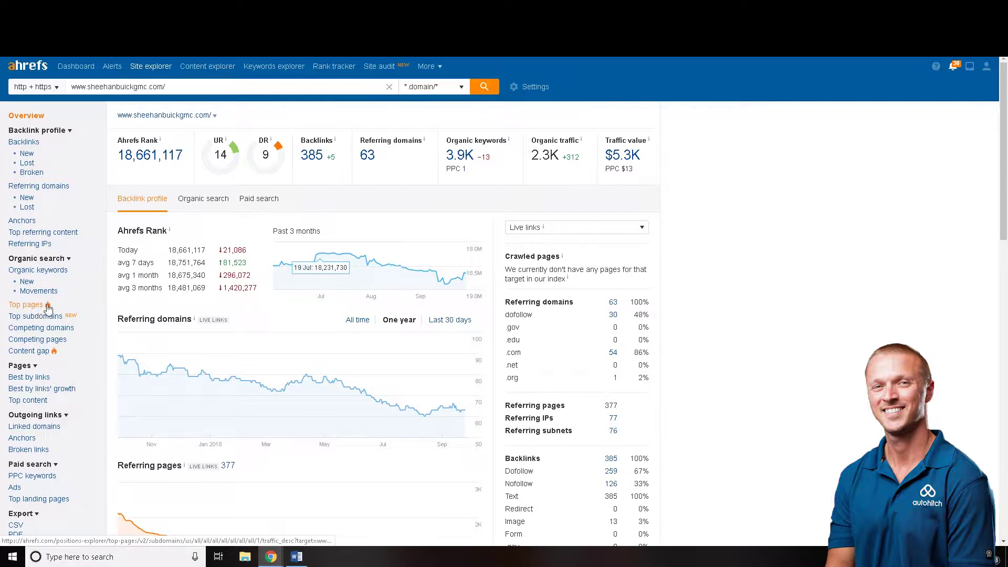
click(22, 309)
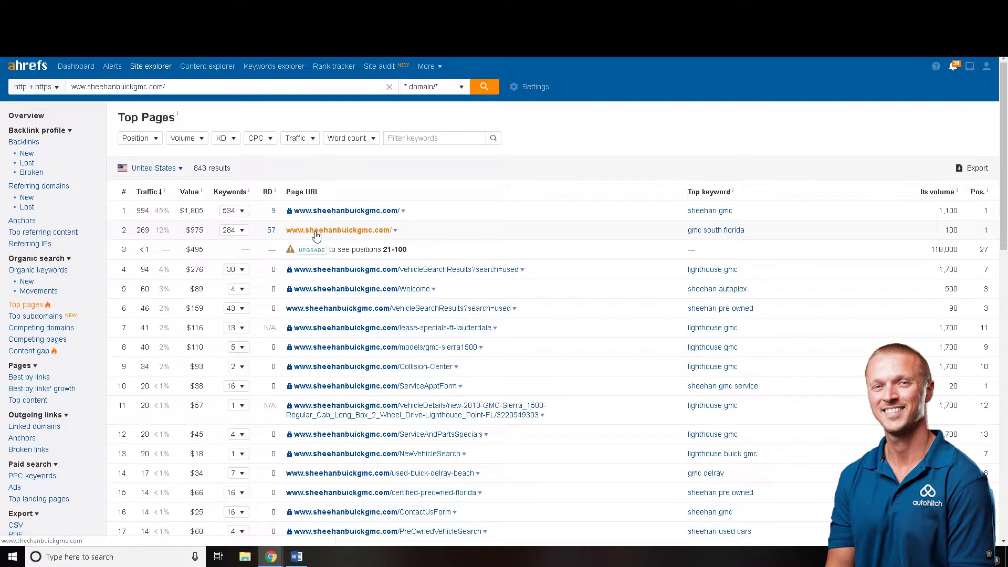
- Open the live pages behind Sheehan's two highest-traffic homepage URLs, secure and non-secure, and compare them
mouse_move(275, 193)
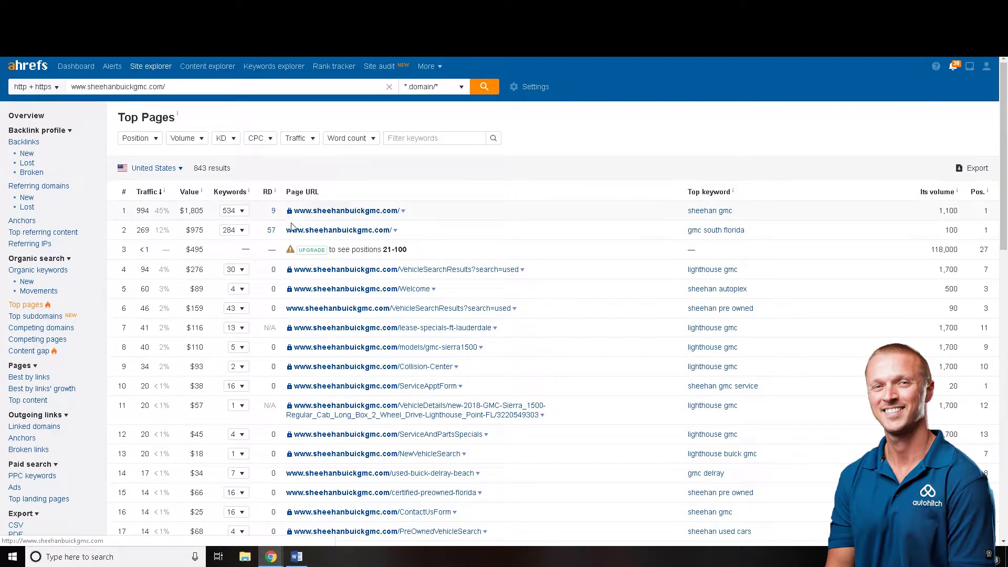
click(395, 230)
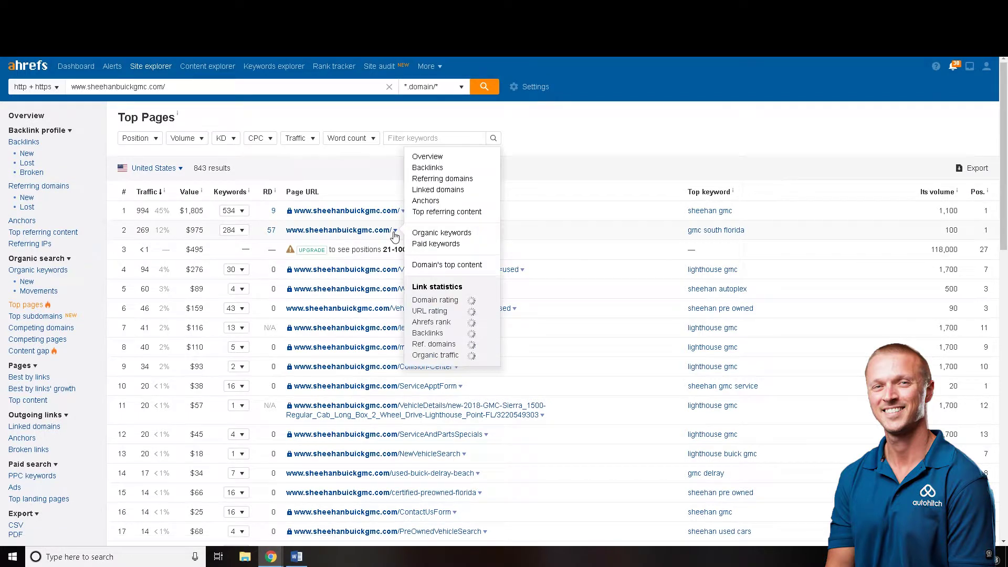
click(326, 234)
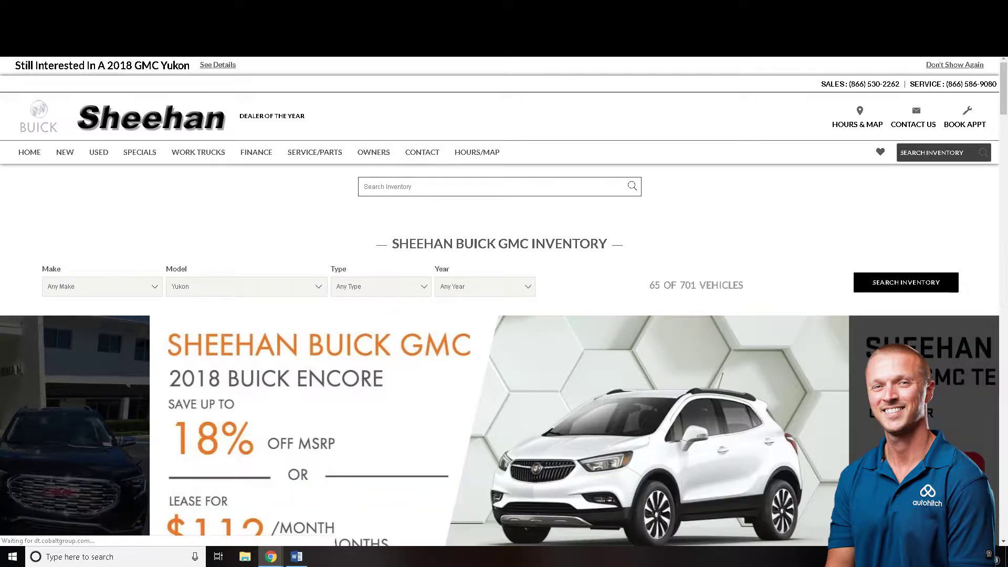
click(263, 9)
click(340, 212)
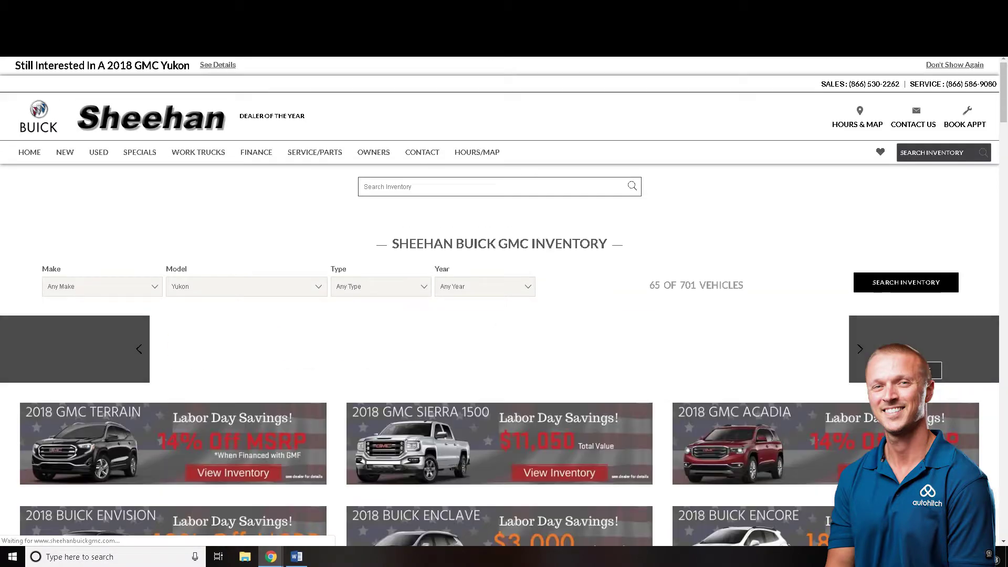
click(263, 9)
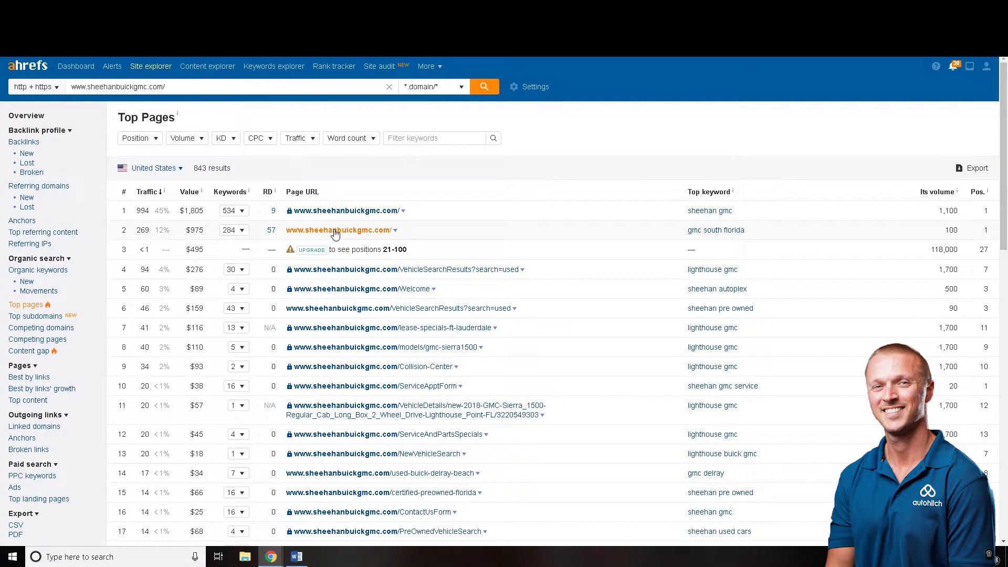
click(337, 233)
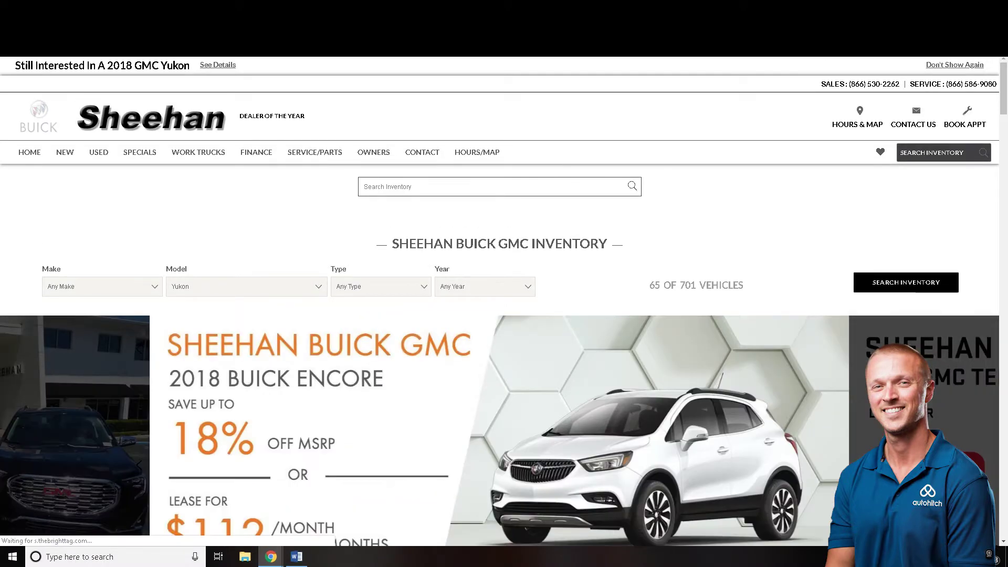
click(262, 10)
click(345, 211)
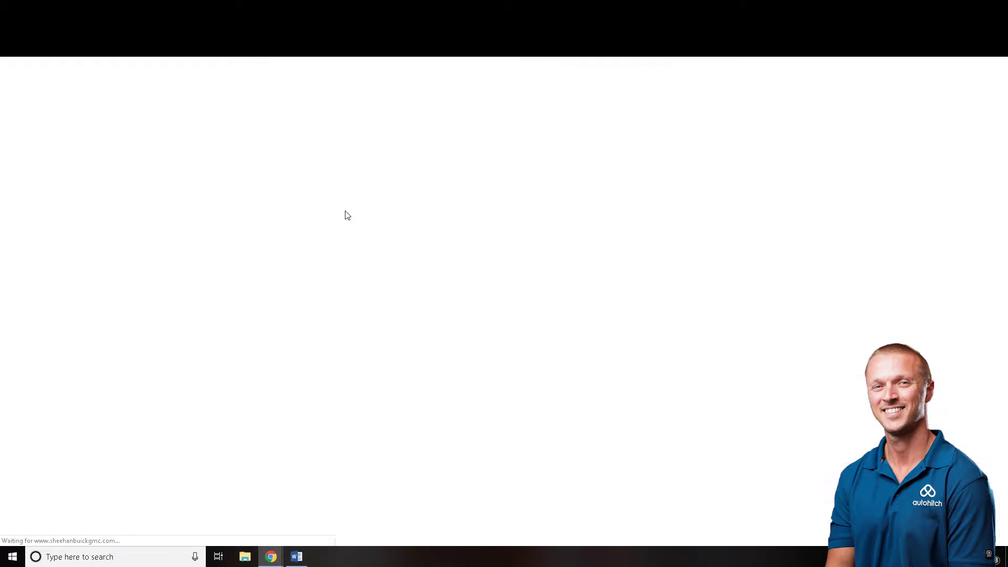
click(262, 9)
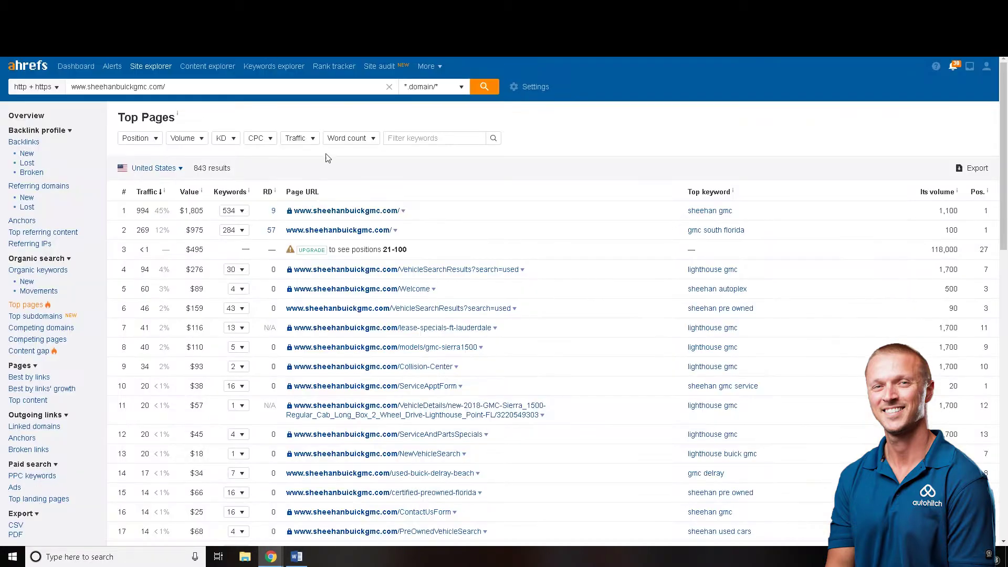
click(318, 232)
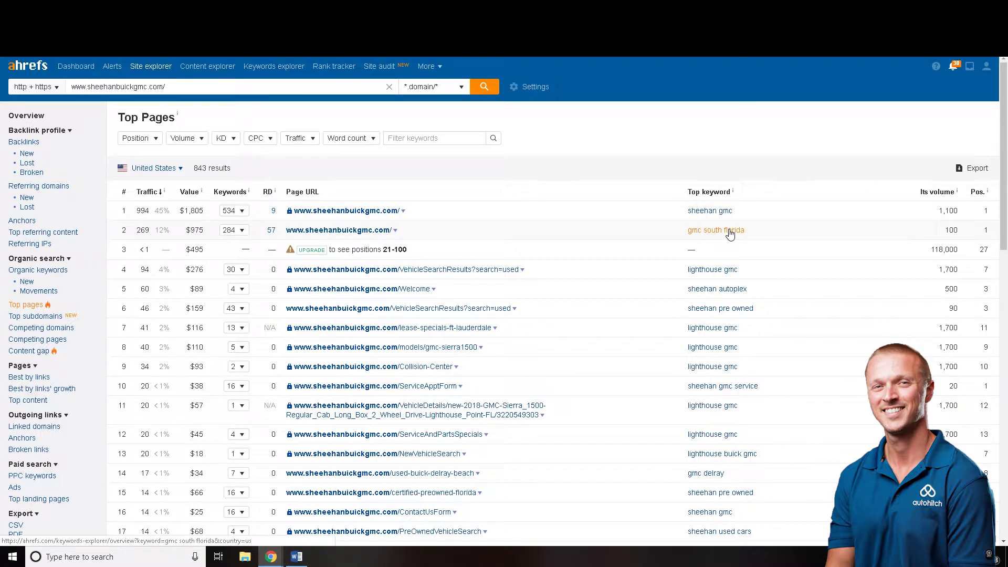
- Open the Top pages report for coralspringsgmcbuick.com and compare its pages and top keywords with Sheehan's
scroll(425, 234, down, 1)
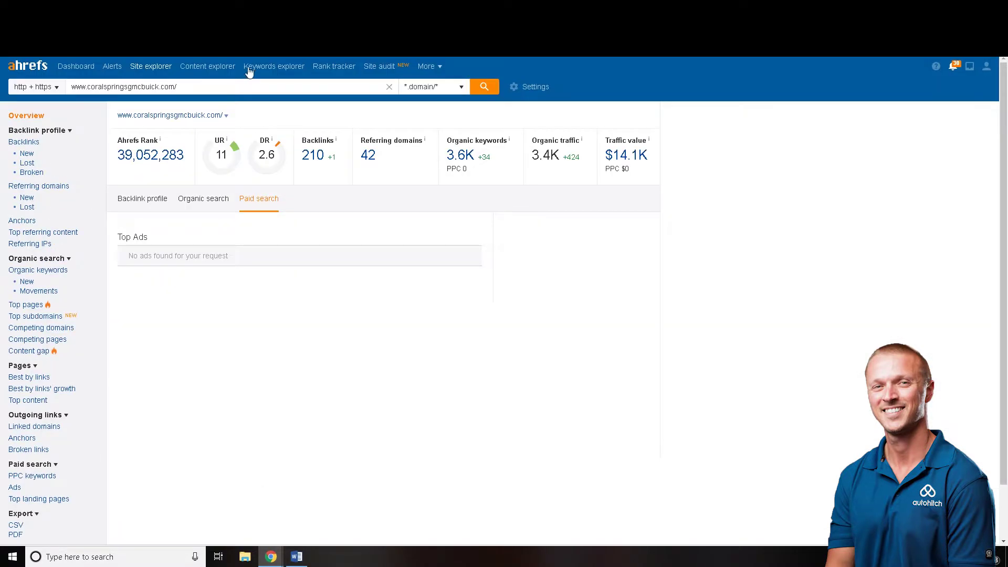
click(135, 201)
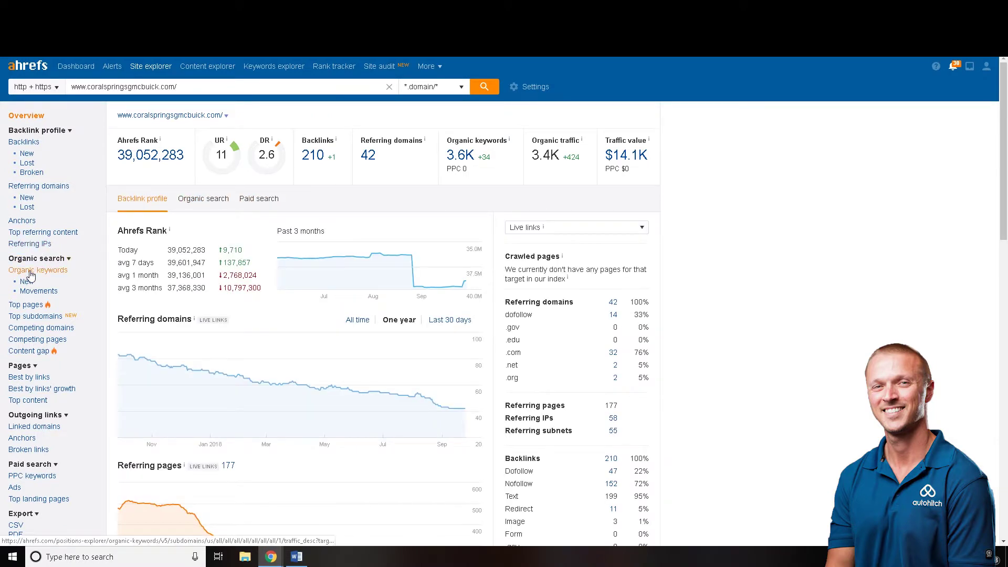
click(29, 305)
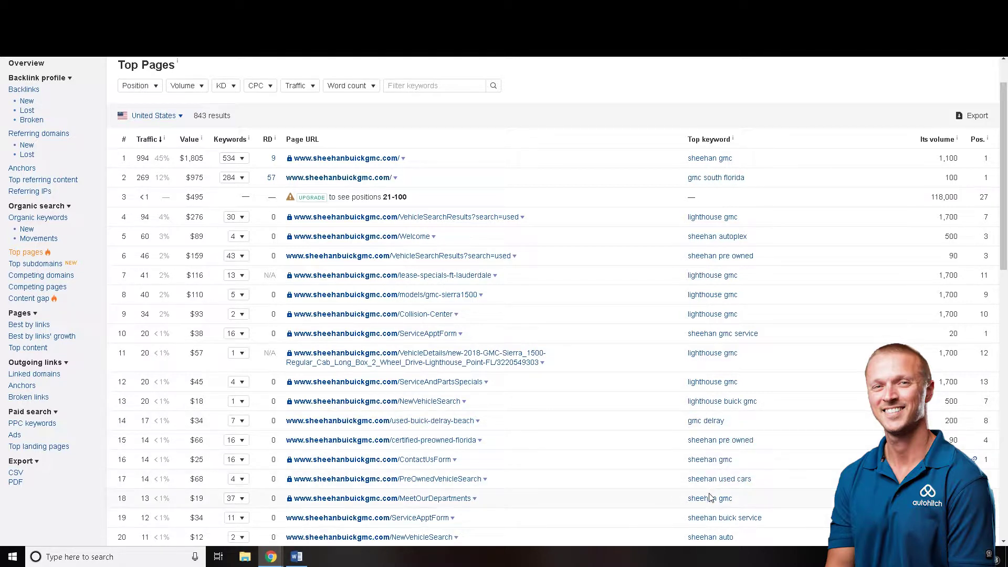
scroll(710, 503, down, 2)
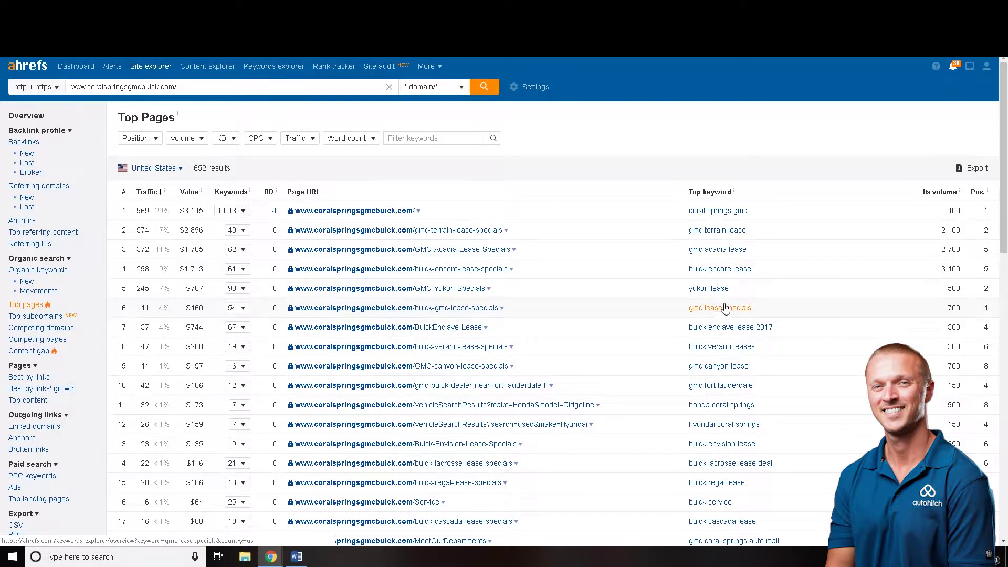
- Highlight the ranking position of the Coral Springs buick-encore-lease-specials page and open the keyword overview for "buick encore lease"
click(723, 271)
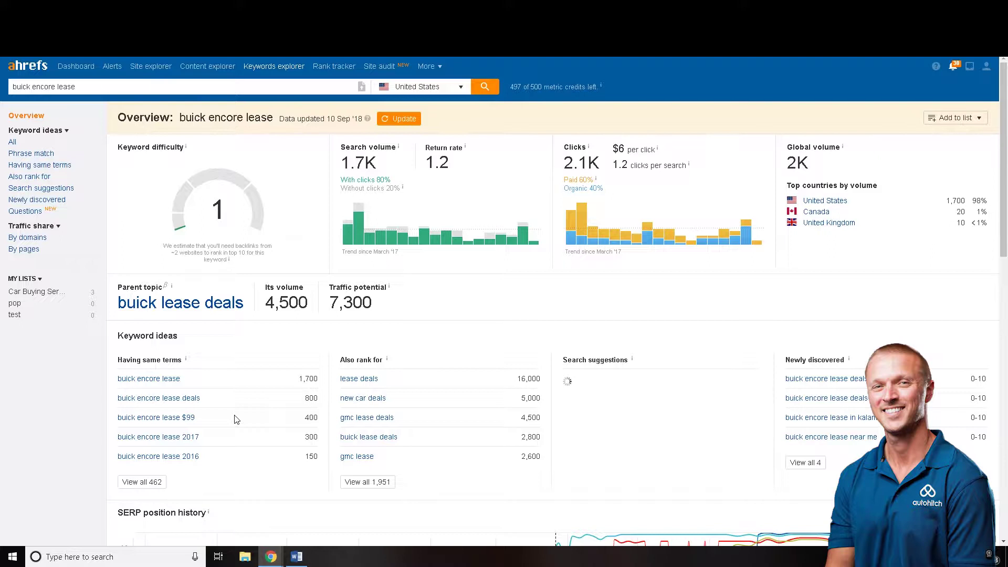
click(45, 28)
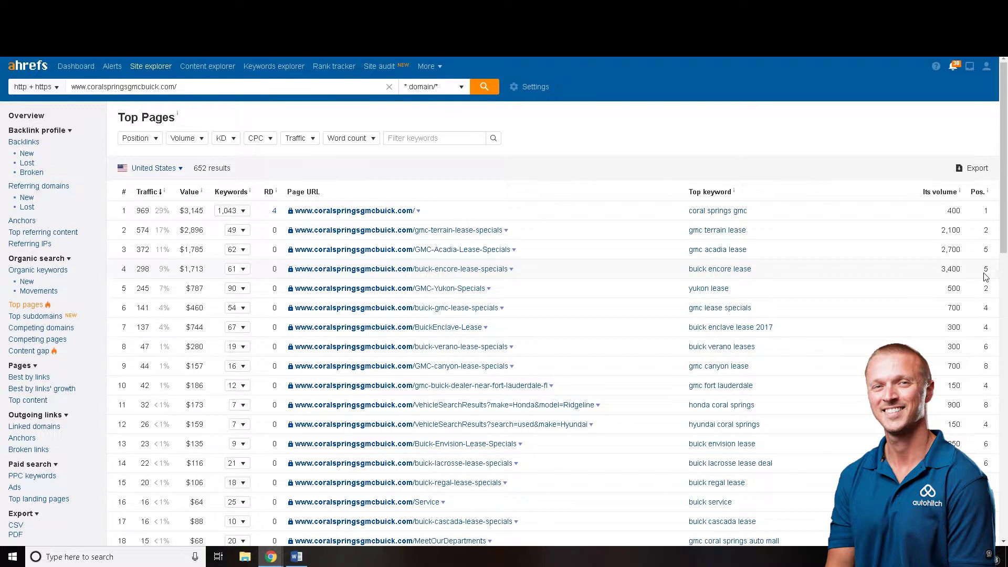
drag(984, 268, 992, 271)
click(726, 271)
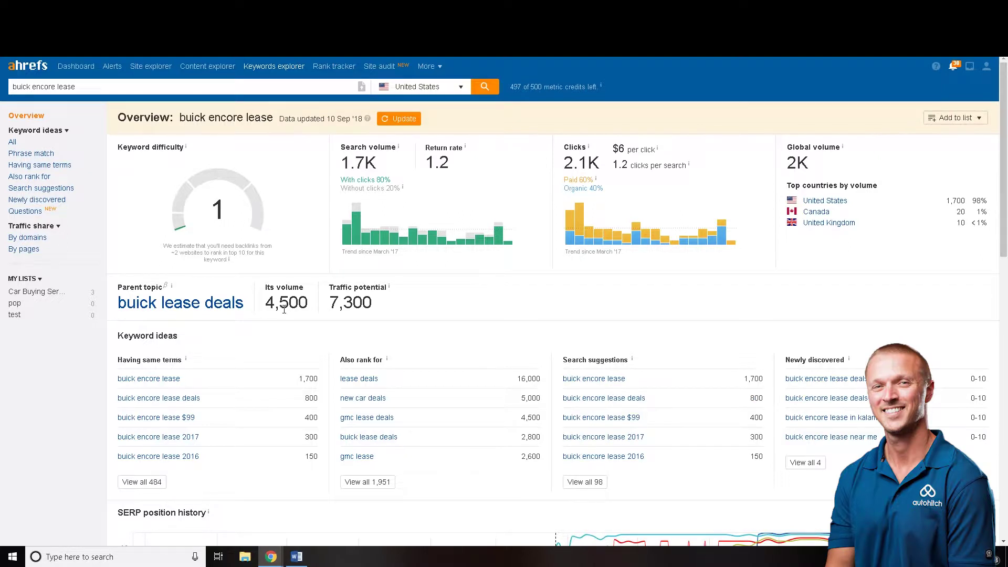
- Review the keyword ideas, SERP position history and SERP overview for "buick encore lease", and expand the featured snippet
scroll(357, 309, down, 1)
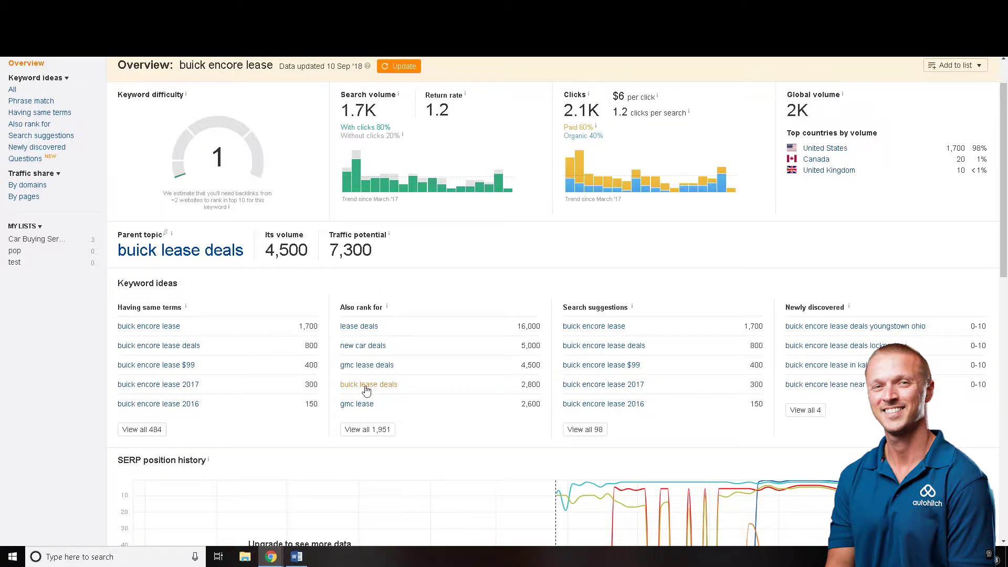
scroll(367, 391, down, 5)
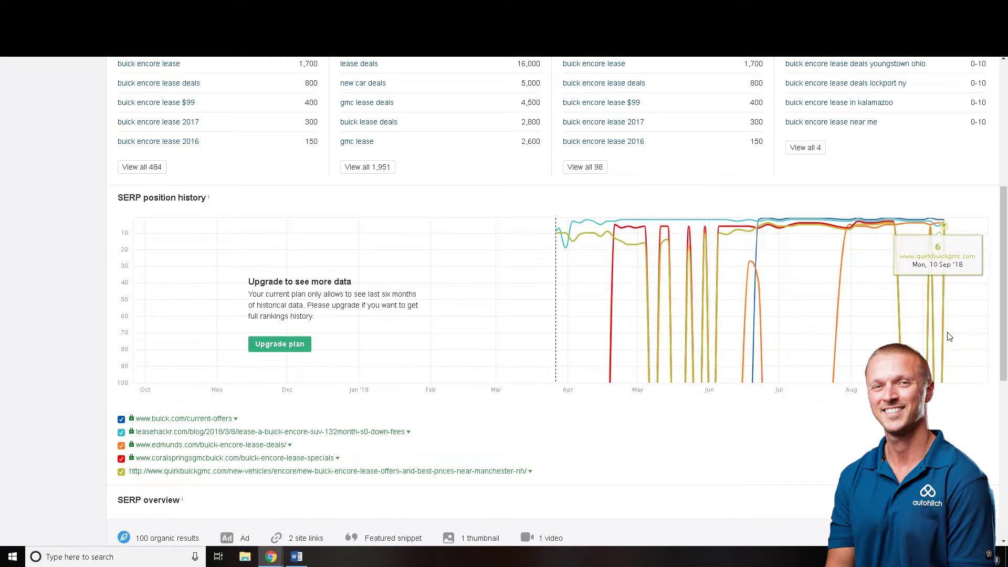
scroll(617, 364, down, 5)
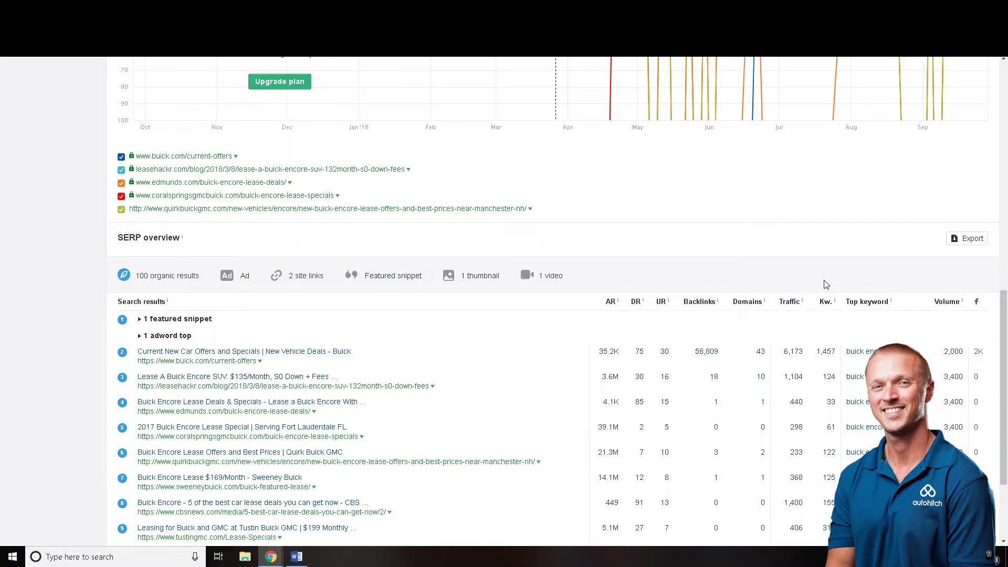
scroll(825, 284, down, 1)
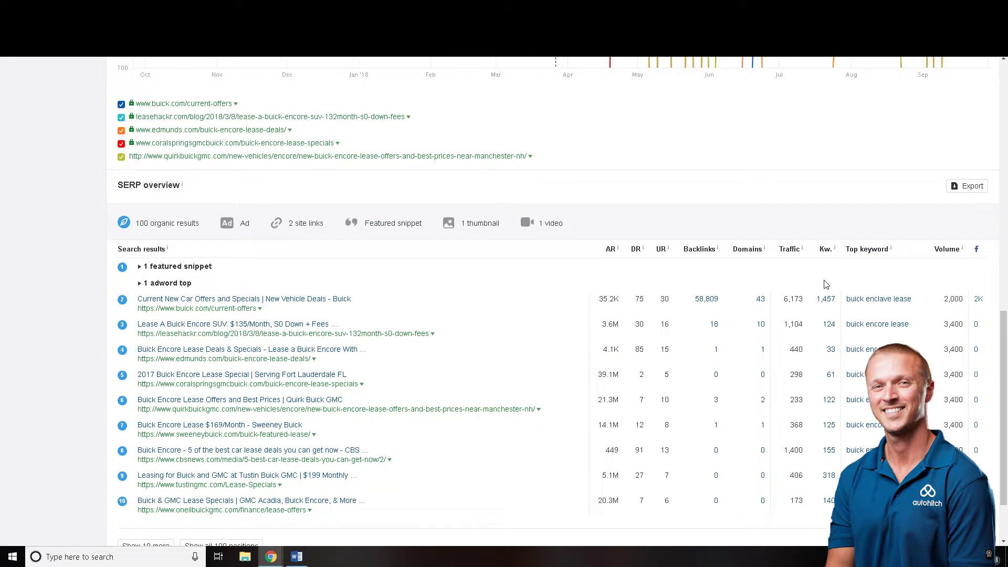
scroll(825, 284, down, 1)
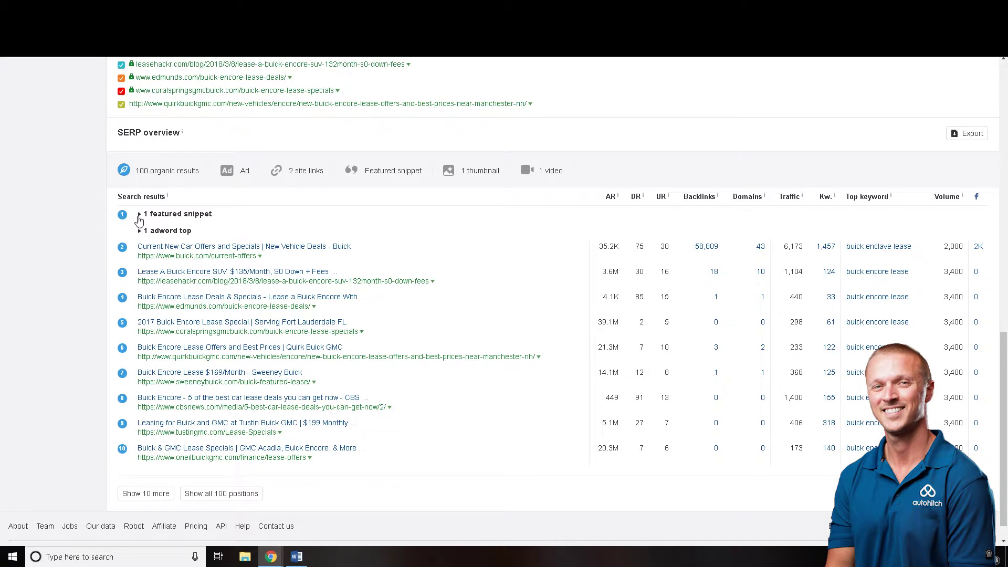
click(139, 216)
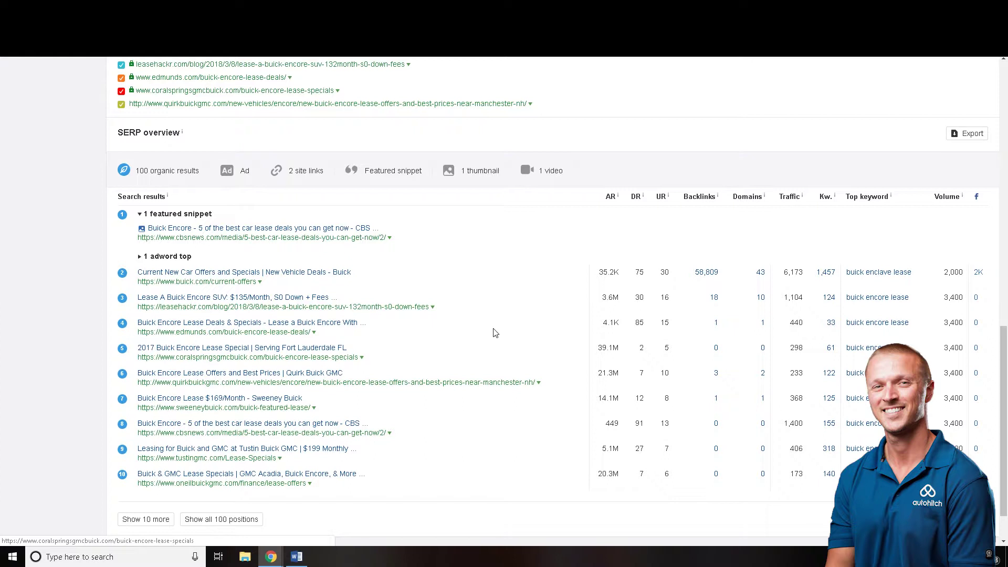
- Highlight the Ahrefs Rank of the Coral Springs search result and open its "2017 Buick Encore Lease Special" page
drag(620, 322, 618, 348)
click(613, 324)
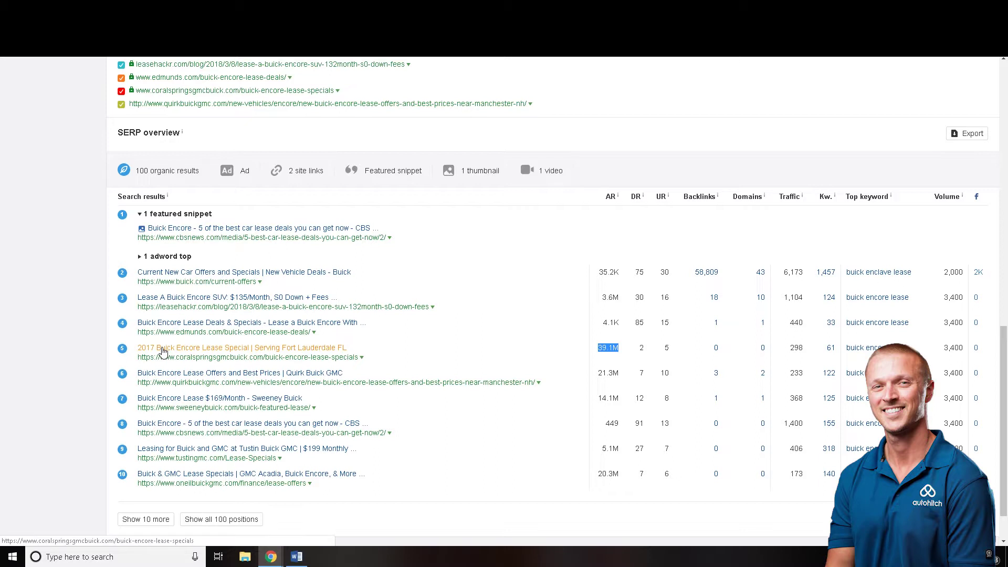
click(163, 352)
click(188, 350)
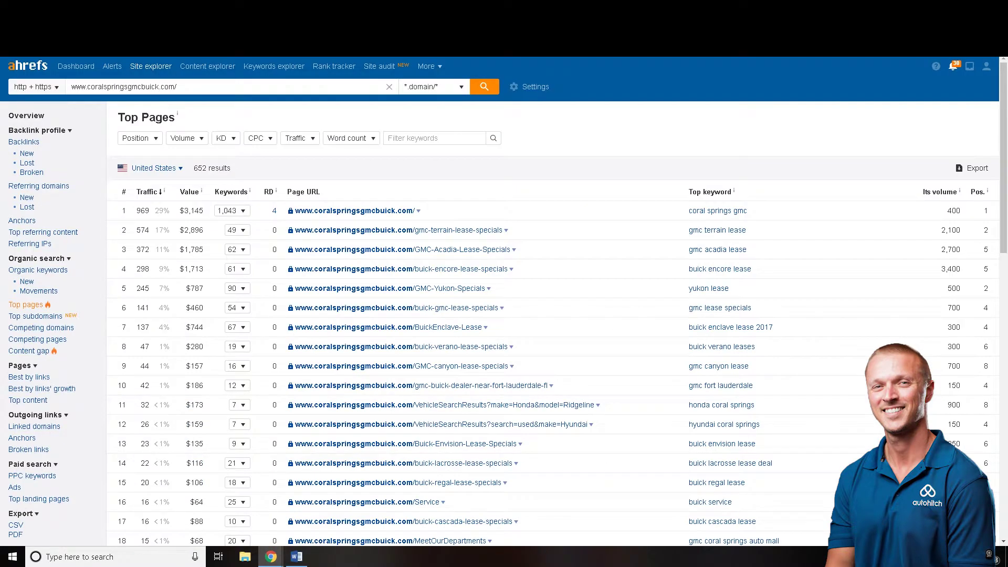
- Check the site overview for coralspringsgmcbuick.com again and return to the Top pages reports
click(26, 115)
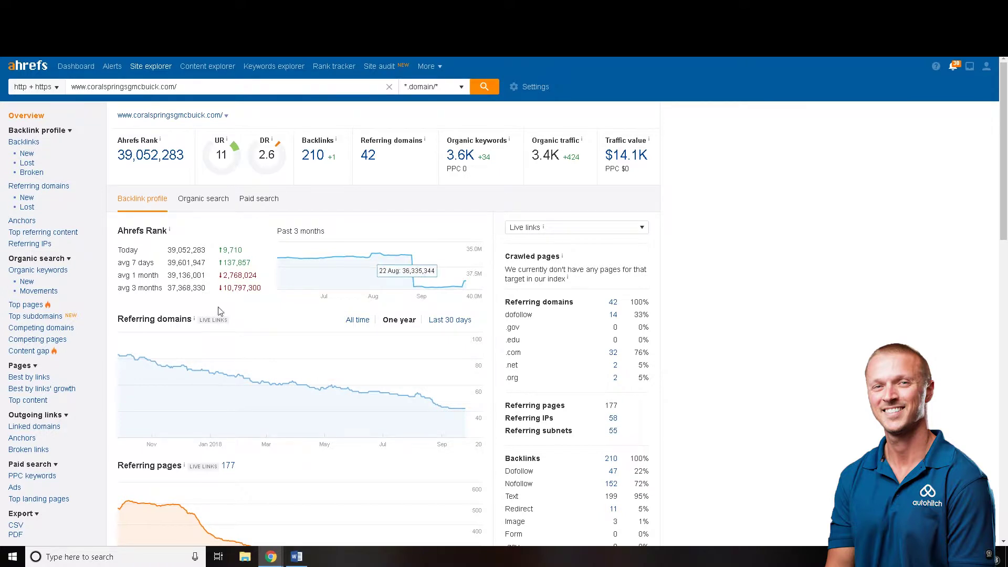
click(19, 308)
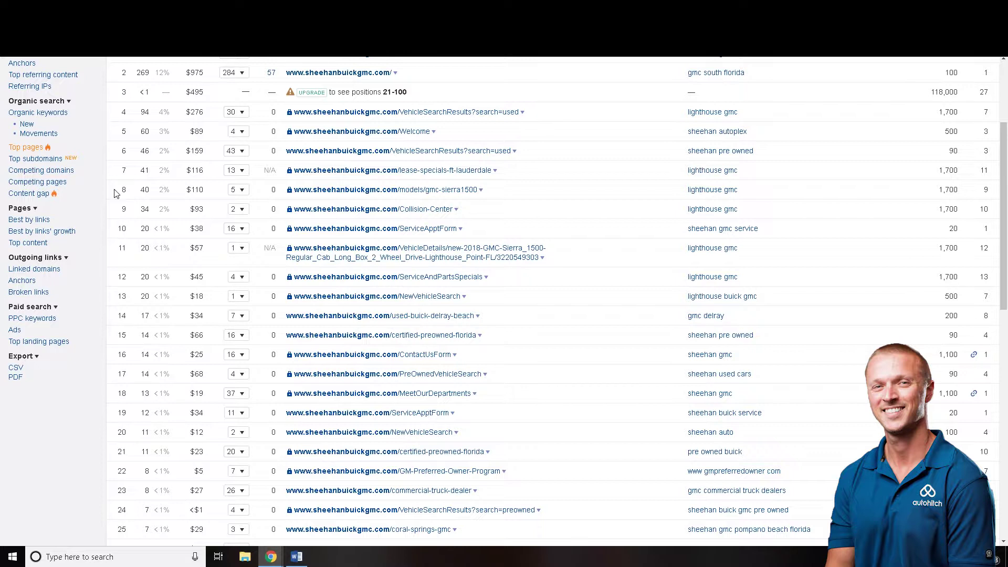
scroll(118, 196, up, 2)
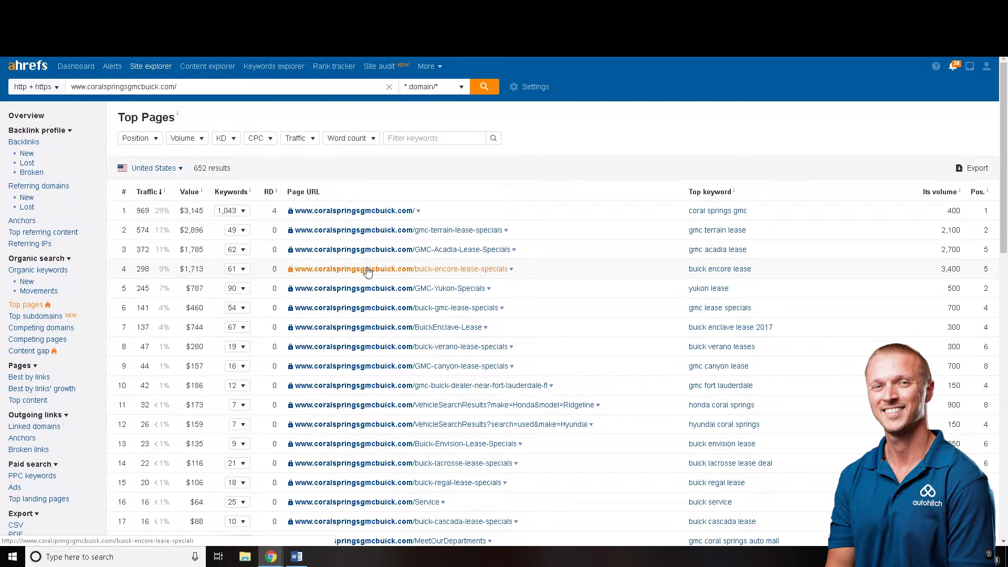
- Open the Coral Springs GMC-Yukon-Specials page from the Top pages list and look through its lease offer and description
click(370, 291)
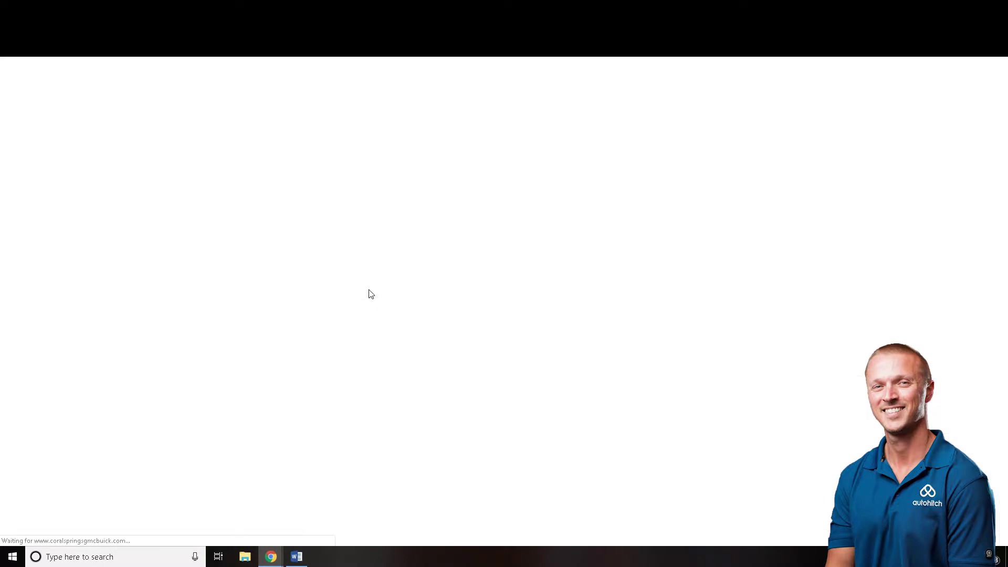
scroll(367, 265, down, 4)
scroll(368, 270, down, 2)
scroll(368, 270, up, 3)
scroll(368, 269, down, 5)
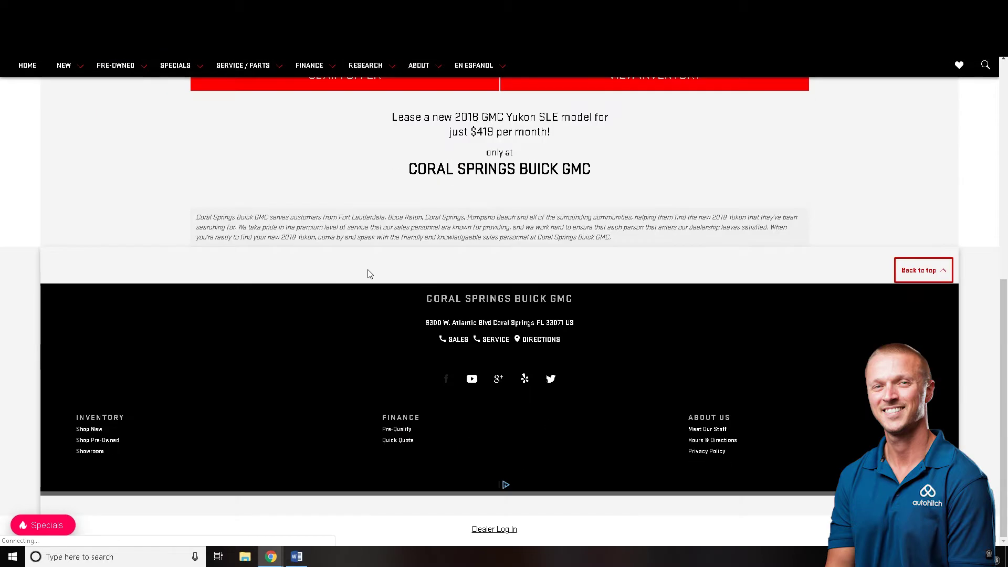
scroll(369, 273, up, 4)
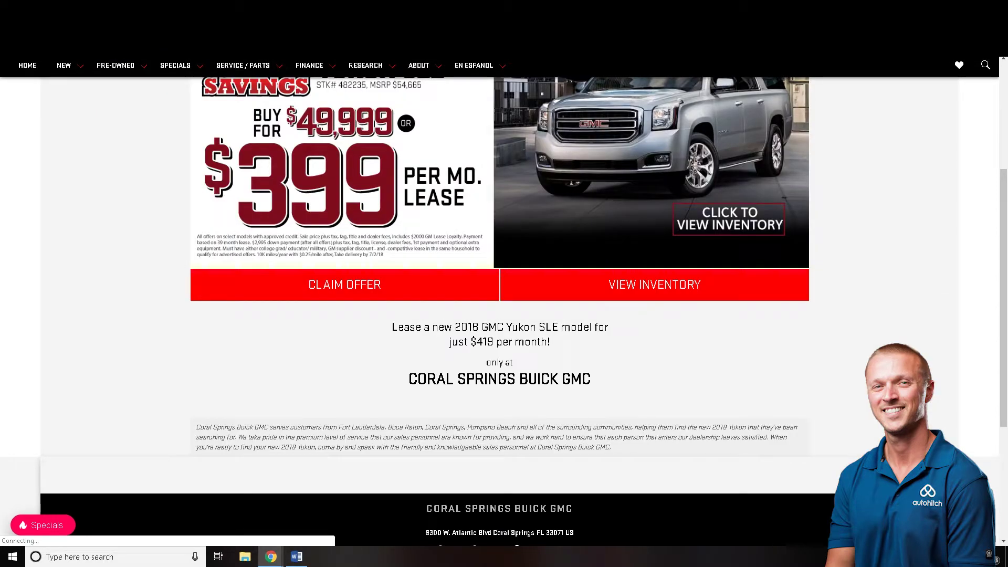
- Open the Coral Springs gmc-terrain-lease-specials page from the Top pages list, look through its lease offer and description, and close it
key(ctrl+w)
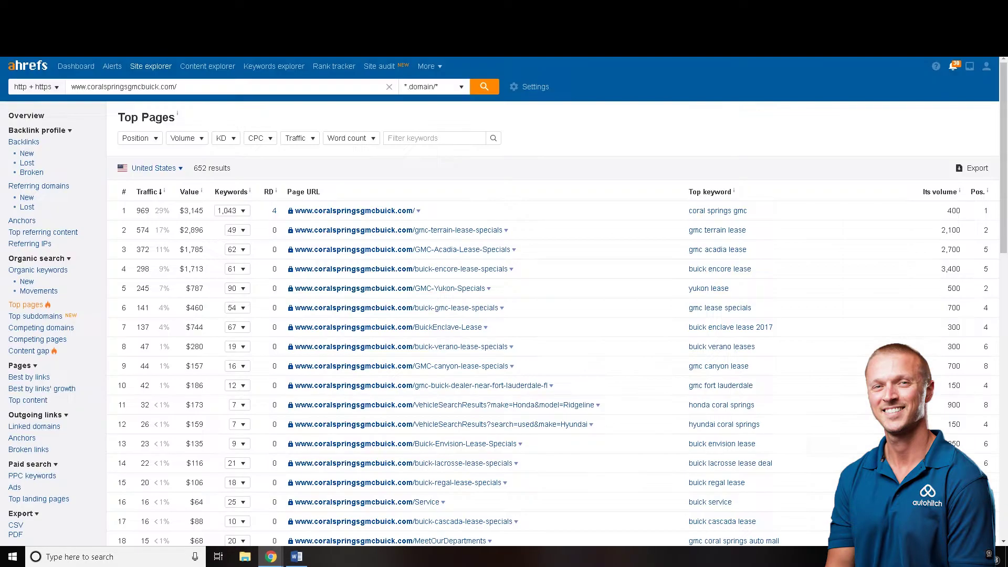
click(480, 232)
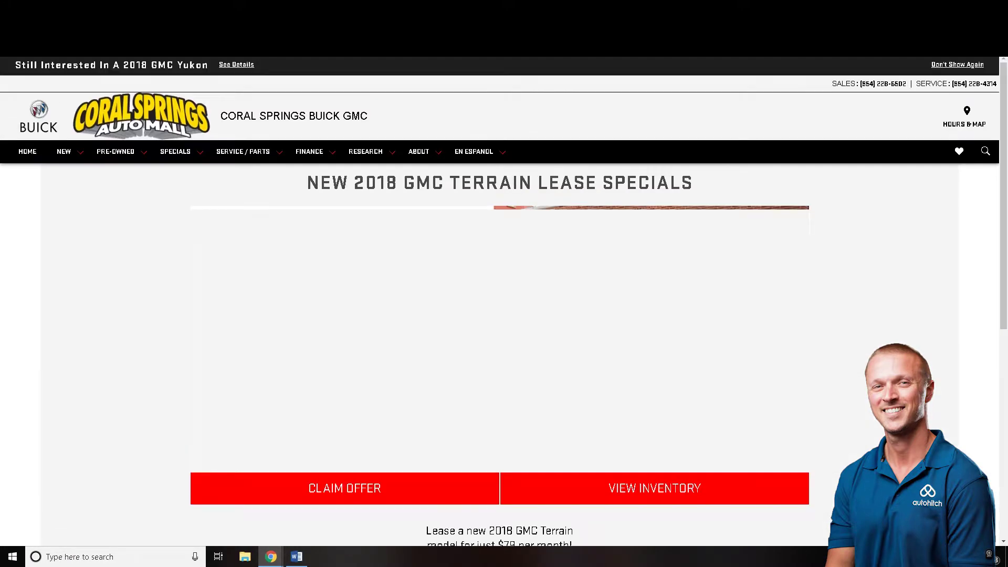
scroll(438, 293, down, 3)
scroll(438, 293, down, 3)
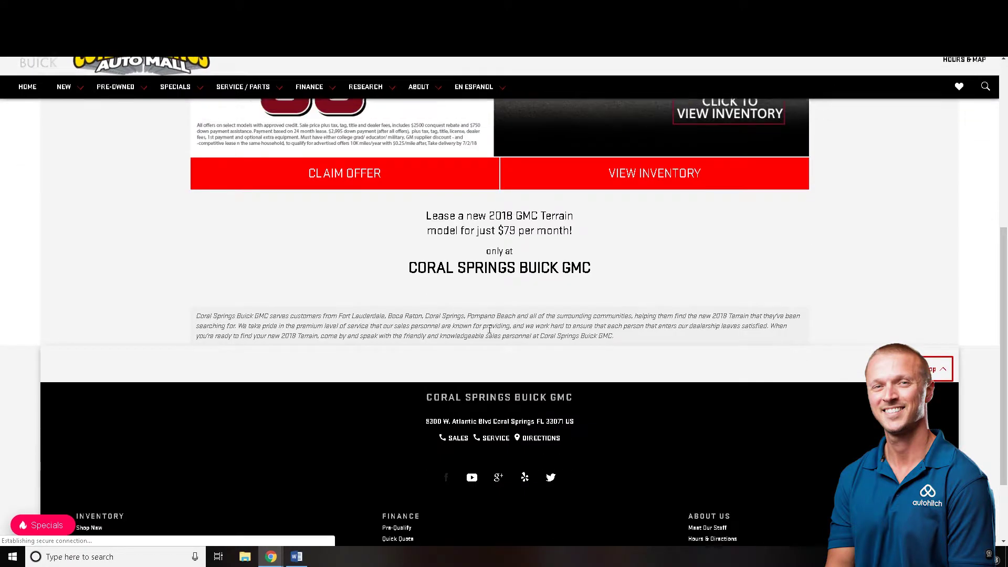
key(ctrl+w)
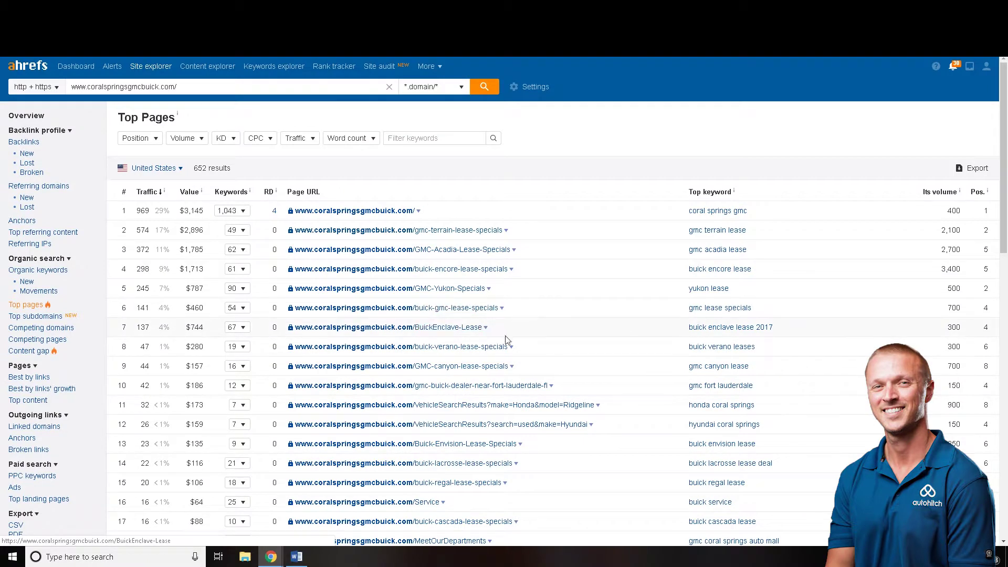
- Open Coral Springs' gmc-buick-dealer-near-fort-lauderdale-fl page and Sheehan's lease-specials-ft-lauderdale page from their Top pages reports
click(498, 386)
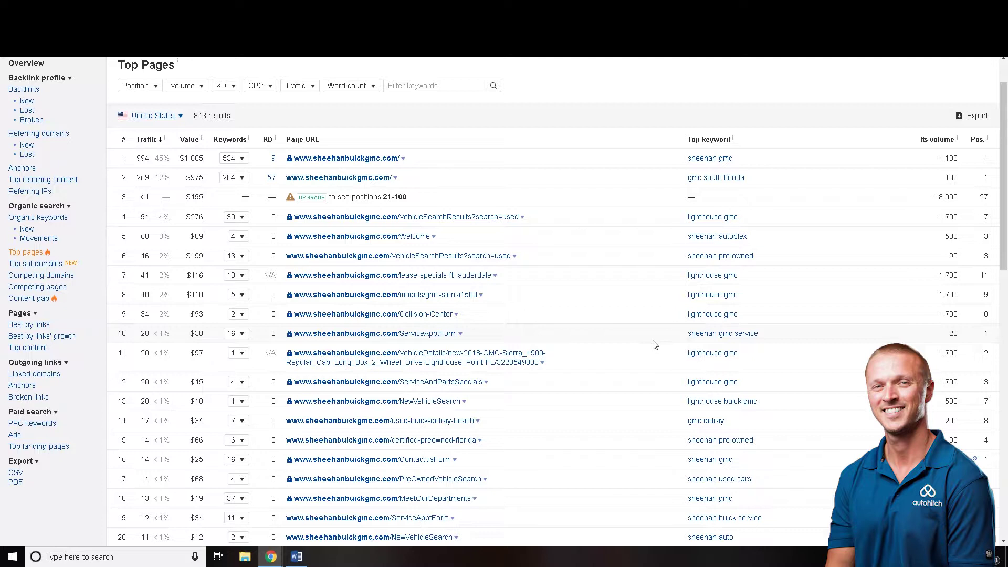
scroll(654, 344, down, 3)
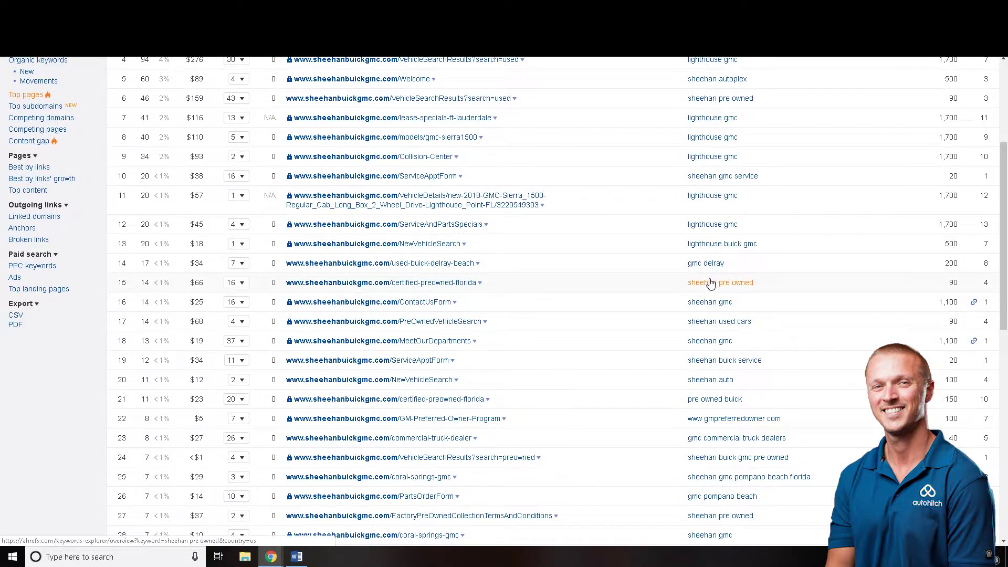
scroll(714, 288, down, 2)
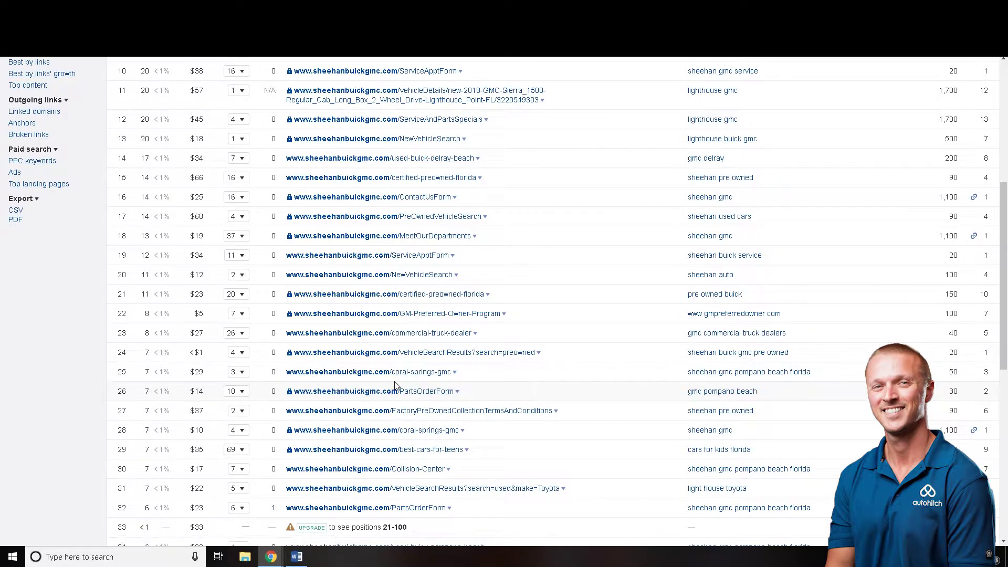
scroll(395, 386, up, 2)
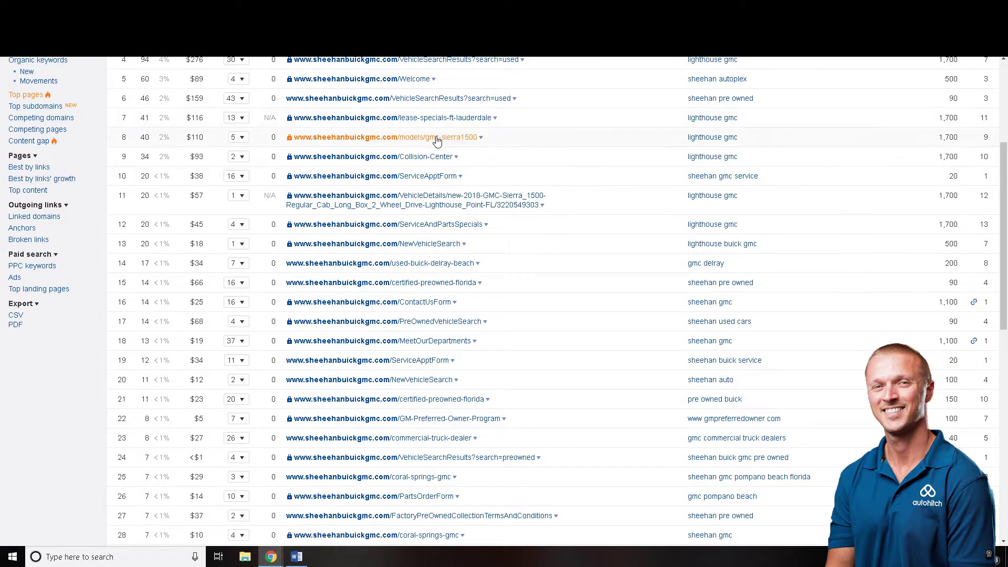
click(441, 119)
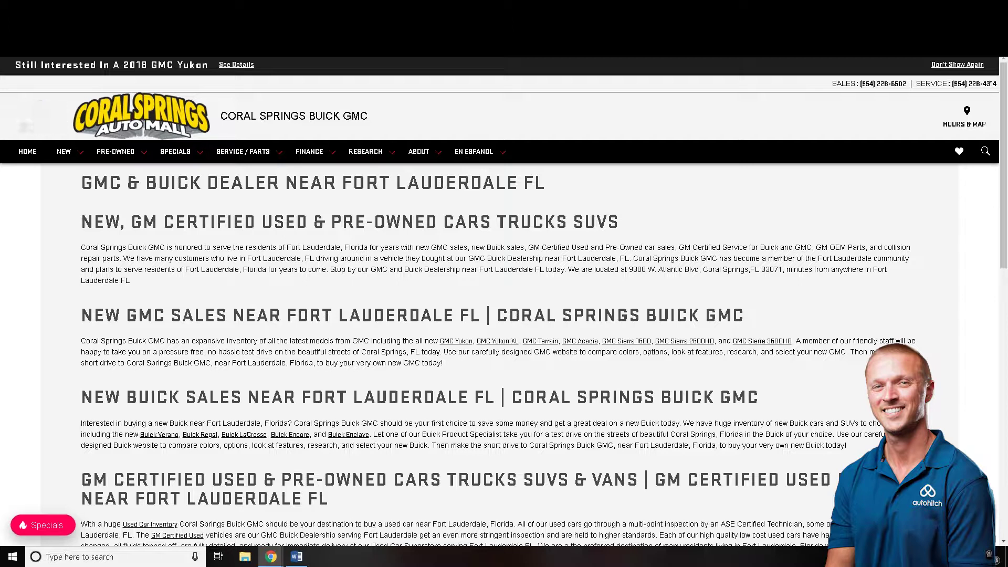
- Highlight the introductory paragraph of Sheehan's lease deals page and compare it with the Coral Springs Fort Lauderdale page
mouse_move(349, 150)
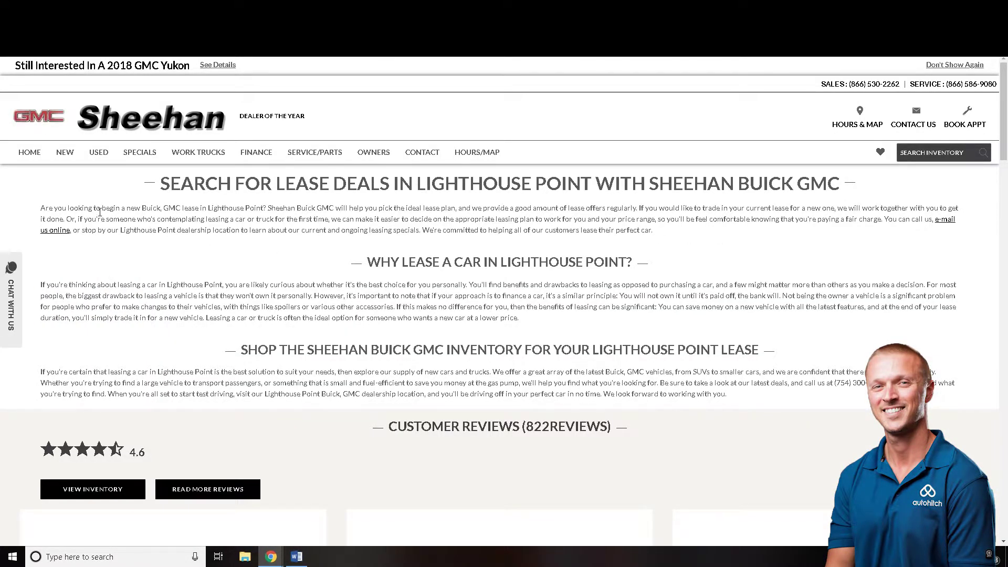
drag(62, 209, 941, 234)
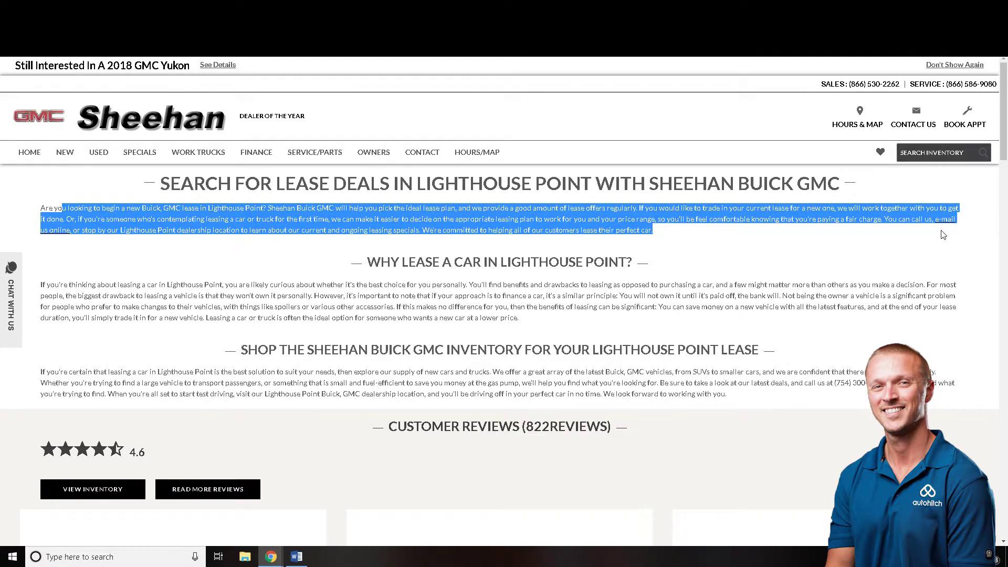
click(707, 270)
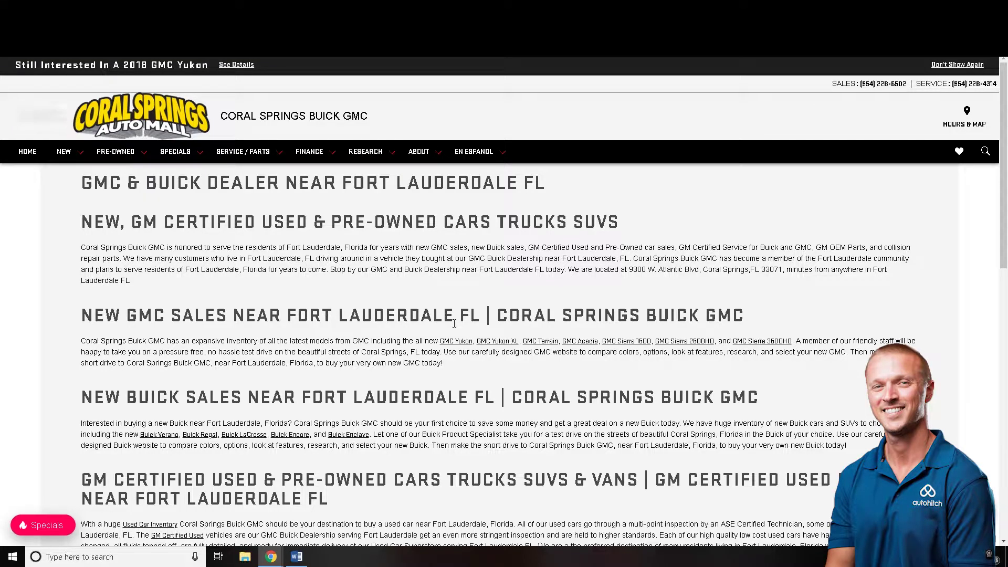
scroll(454, 323, down, 1)
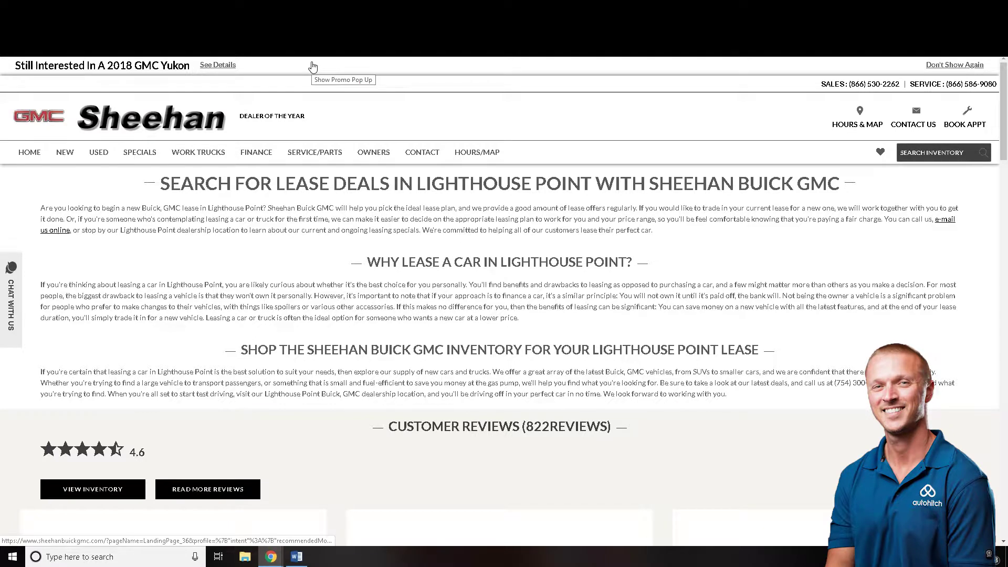
- Check Sheehan's "e-mail us online" link, return to the lease page and highlight "Lighthouse Point Buick, GMC dealership location" in its text
click(49, 231)
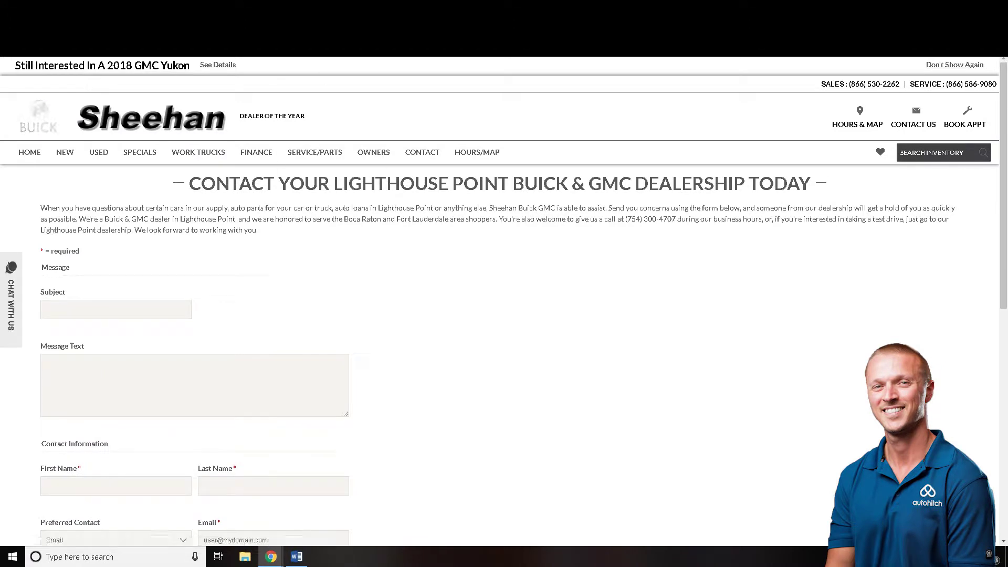
click(10, 27)
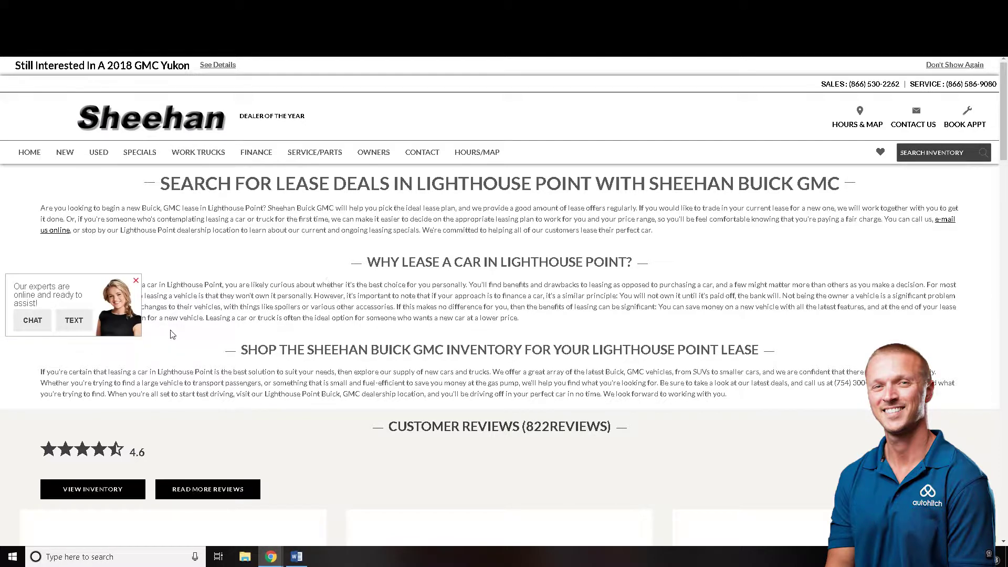
click(135, 280)
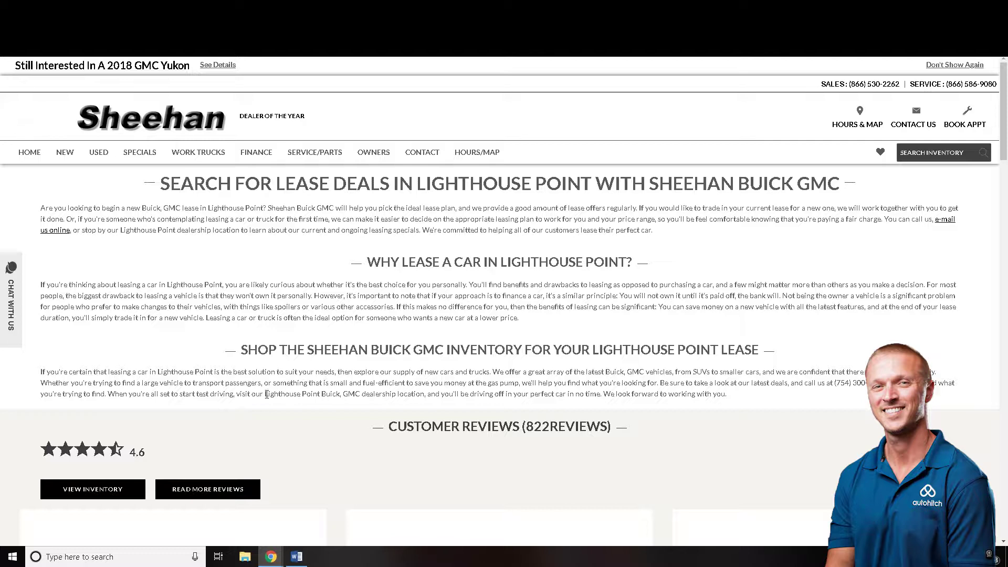
drag(267, 394, 426, 396)
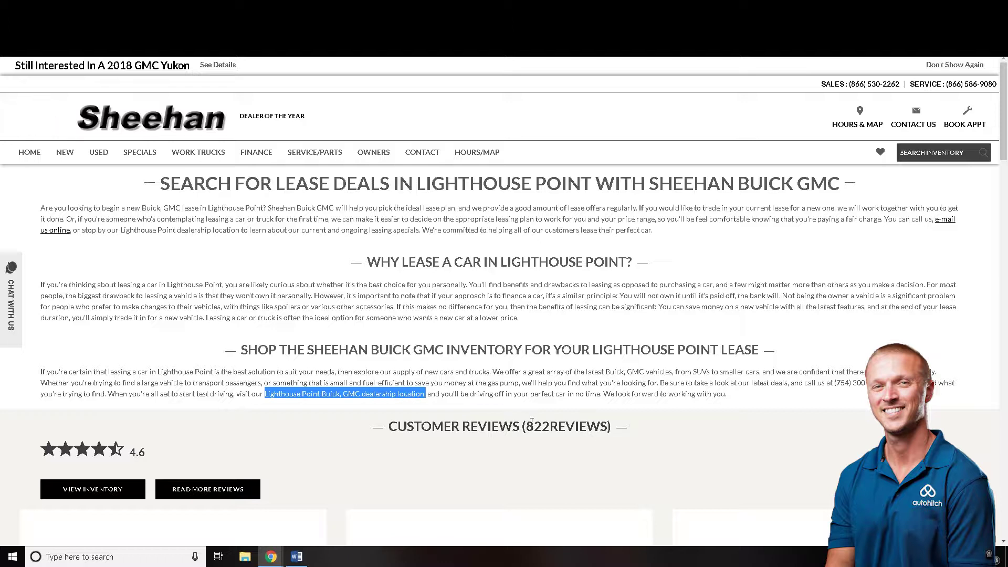
click(501, 384)
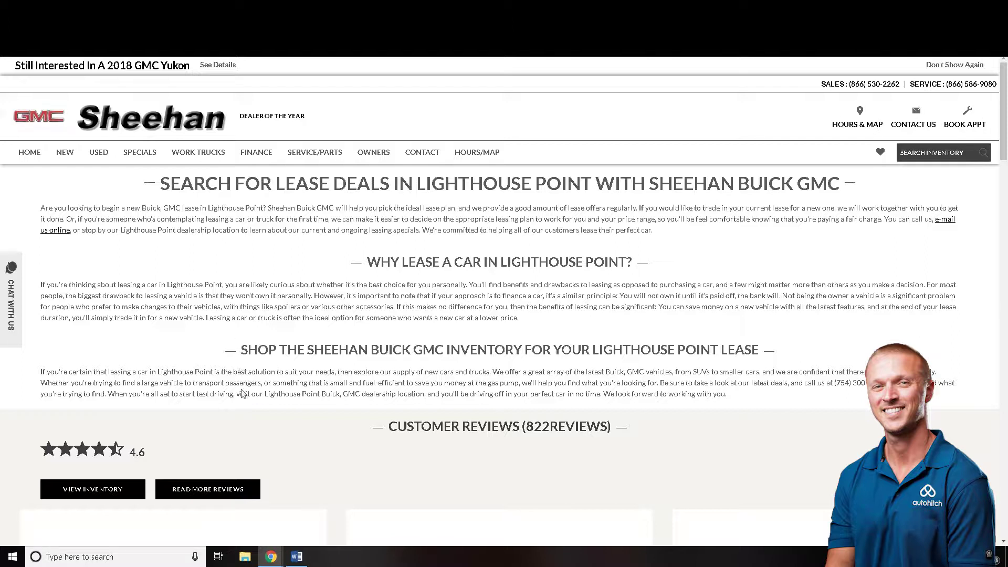
- Look through the customer reviews on Sheehan's lease page down to the footer and highlight the dealership address
scroll(263, 386, down, 4)
scroll(262, 389, down, 20)
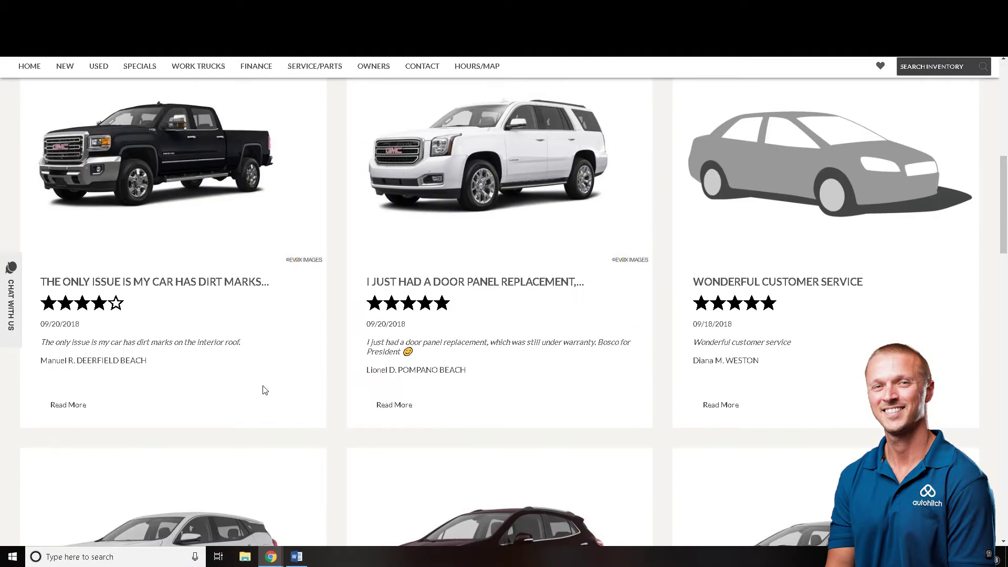
scroll(264, 390, down, 18)
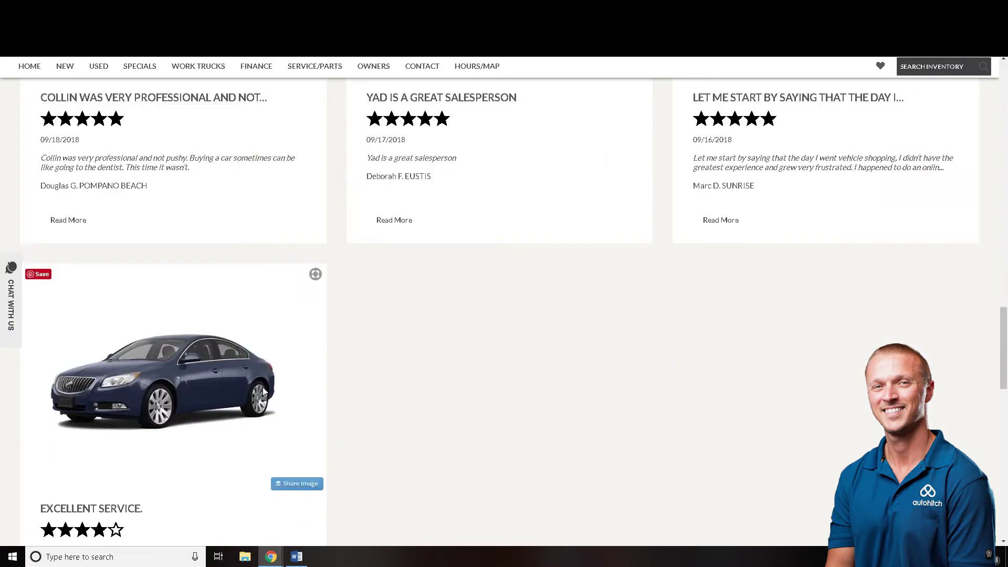
scroll(264, 388, down, 6)
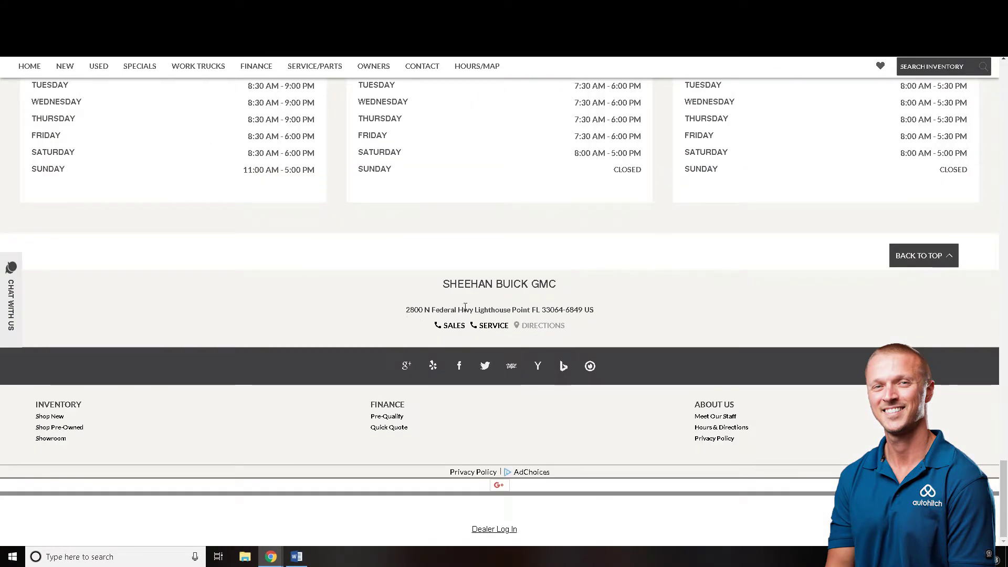
drag(408, 310, 605, 315)
click(605, 314)
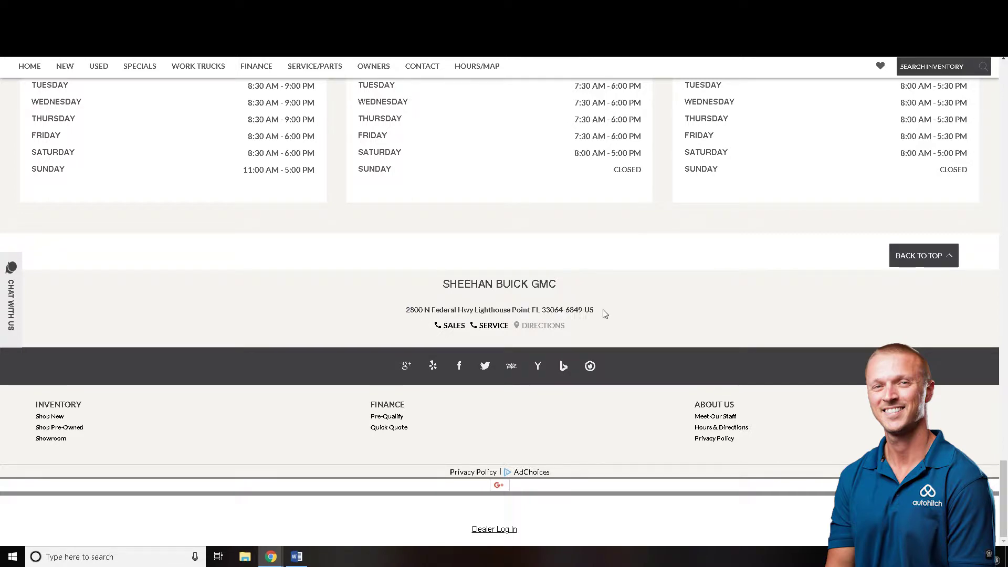
scroll(604, 313, up, 15)
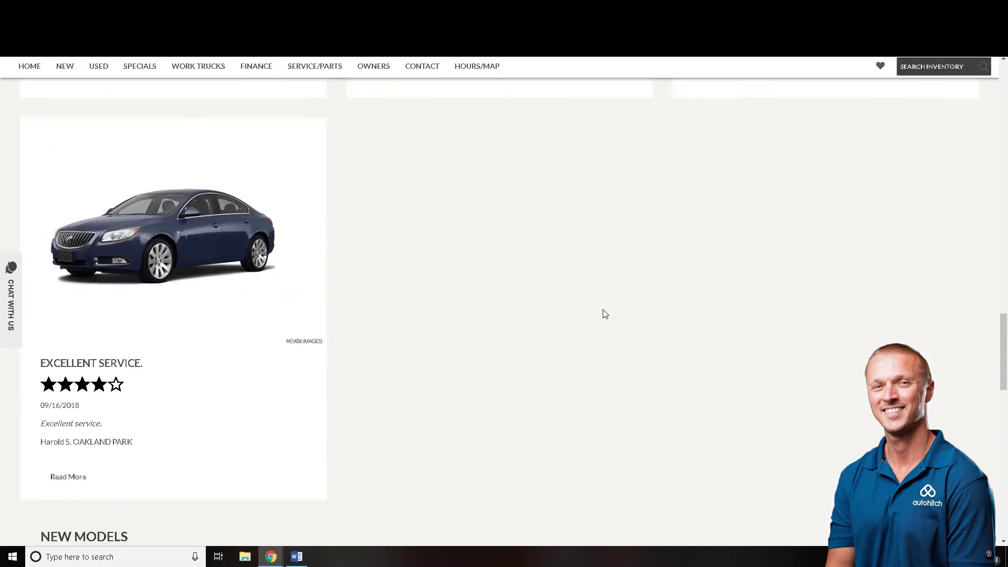
scroll(605, 313, up, 7)
scroll(605, 314, up, 18)
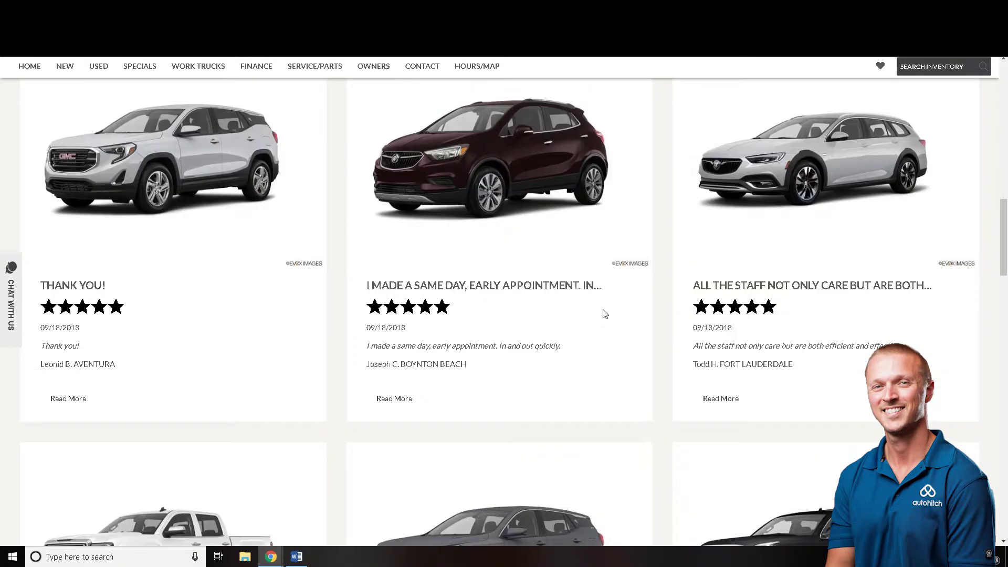
scroll(605, 313, up, 6)
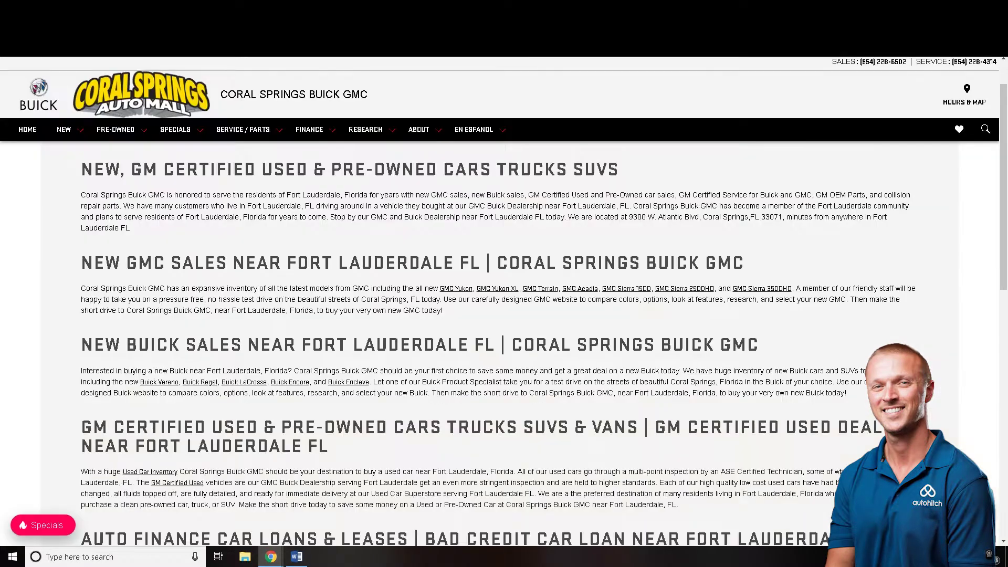
- Follow the GMC Yukon link on the Coral Springs Fort Lauderdale page, return and check the other GMC and Buick model links
click(454, 293)
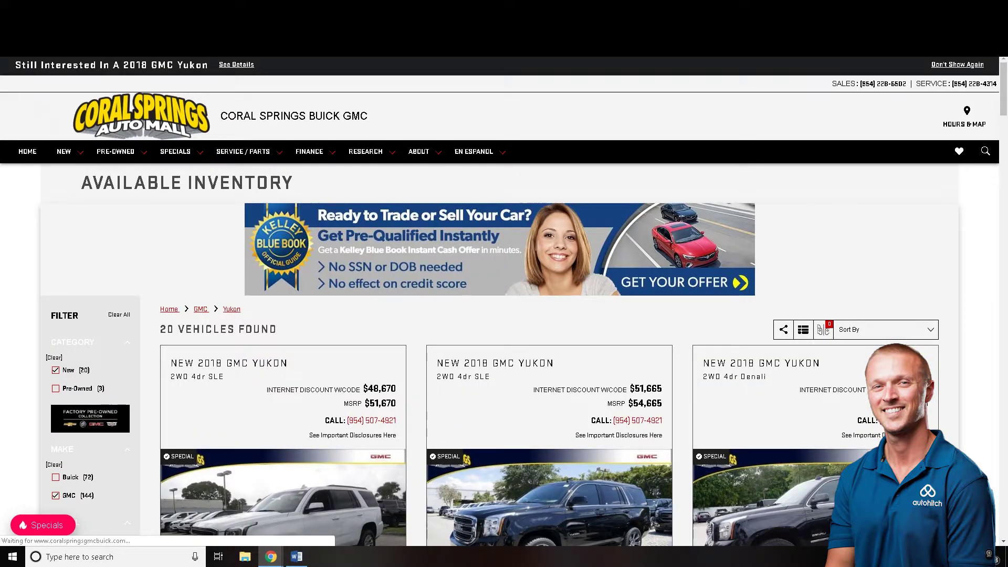
key(alt+Left)
click(764, 287)
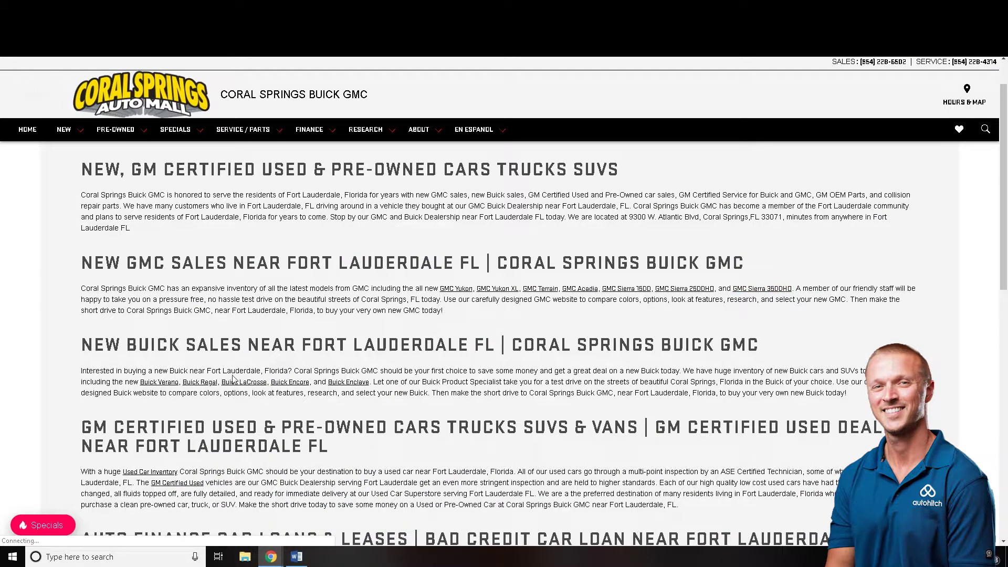
scroll(148, 294, down, 1)
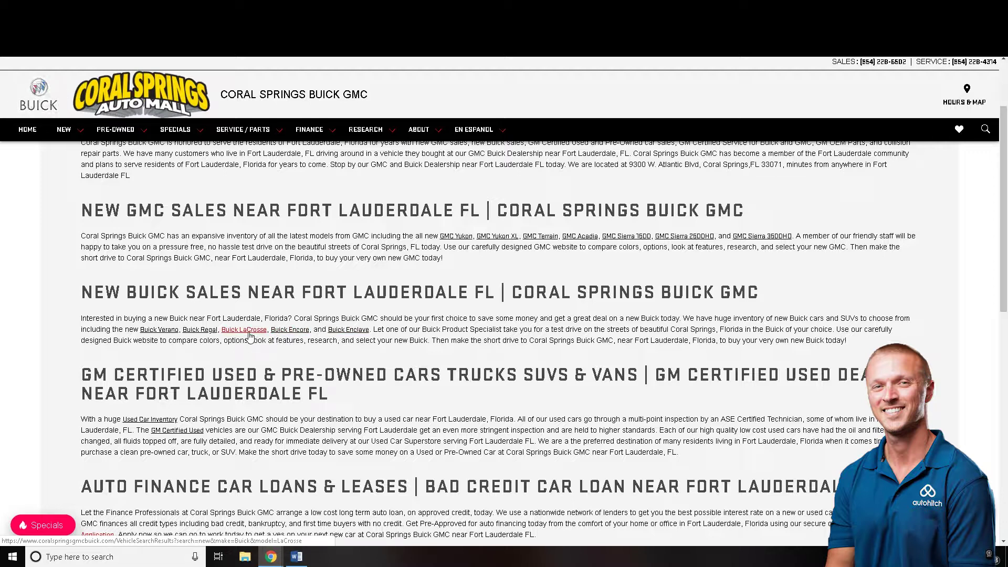
click(294, 332)
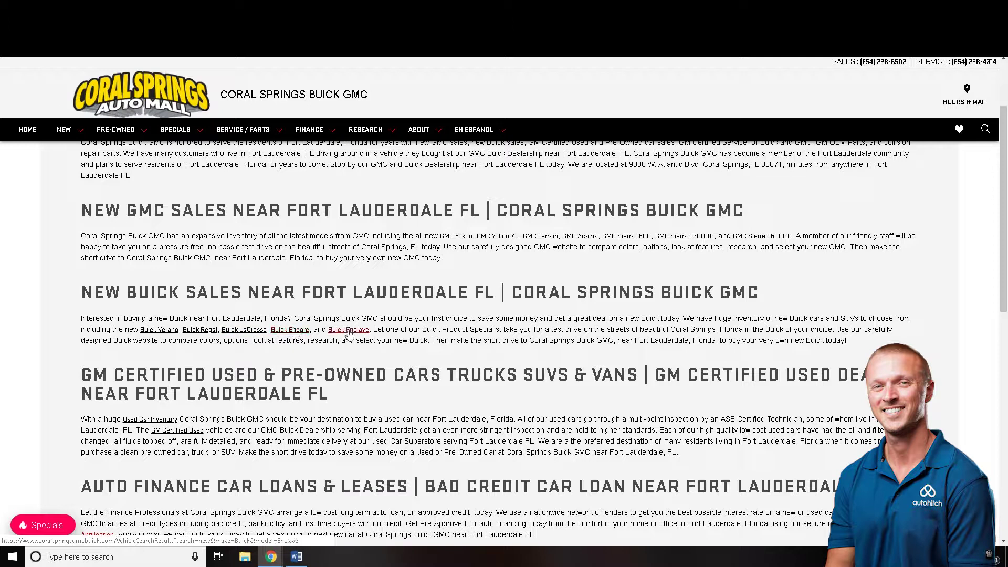
- Check the Used Car Inventory and Buick LaCrosse links, returning each time, and read the finance, service and parts sections
click(153, 420)
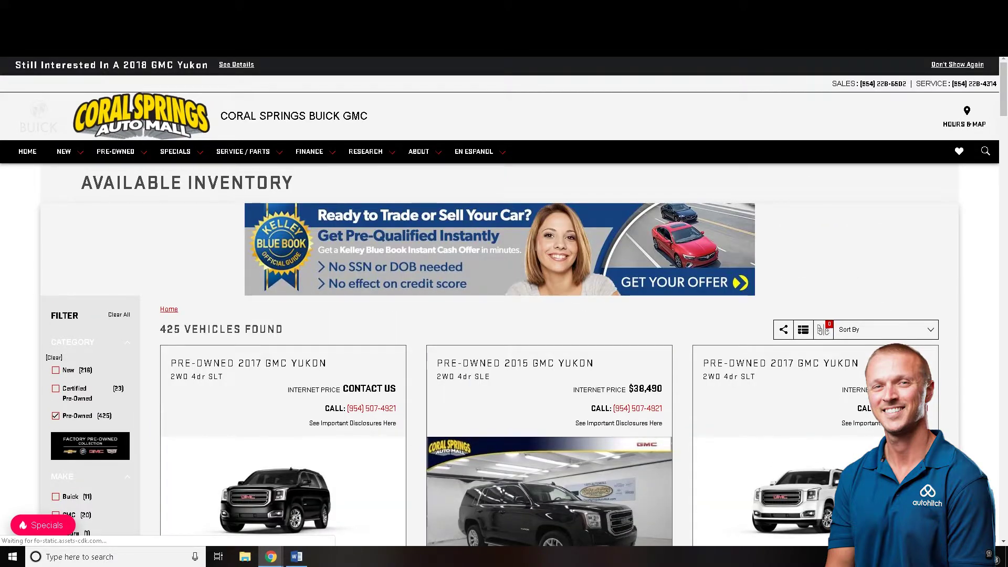
key(alt+Left)
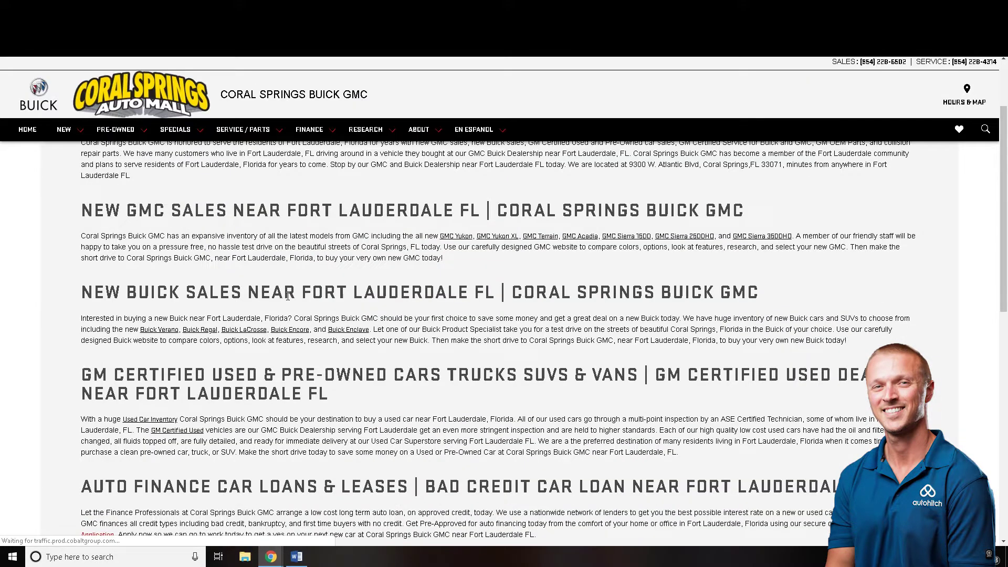
click(240, 331)
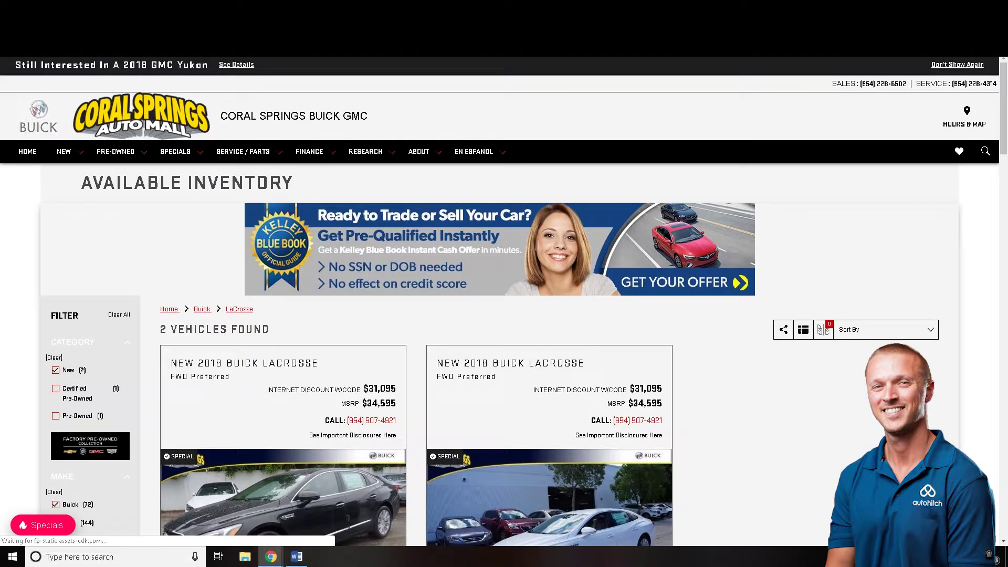
key(alt+Left)
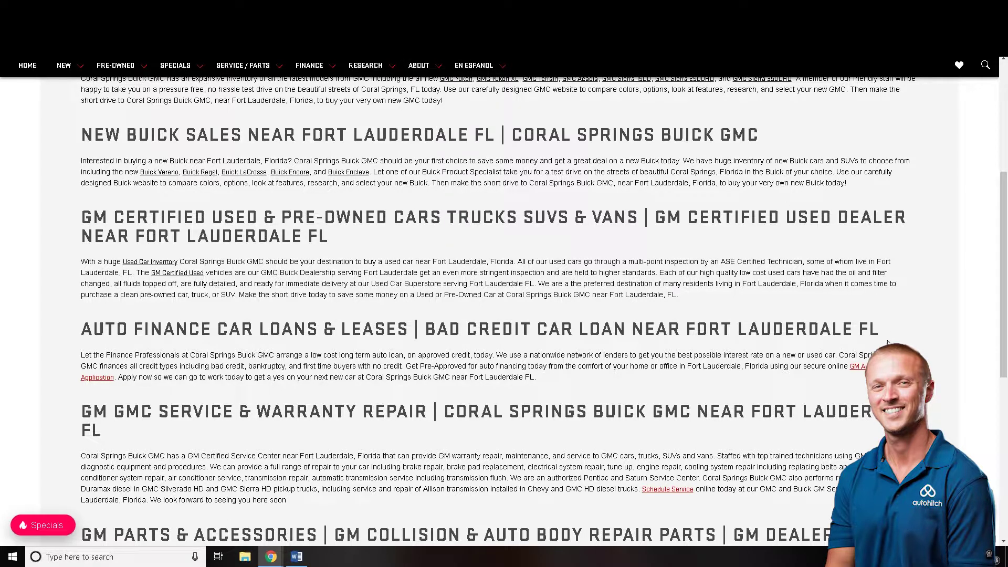
scroll(507, 420, down, 3)
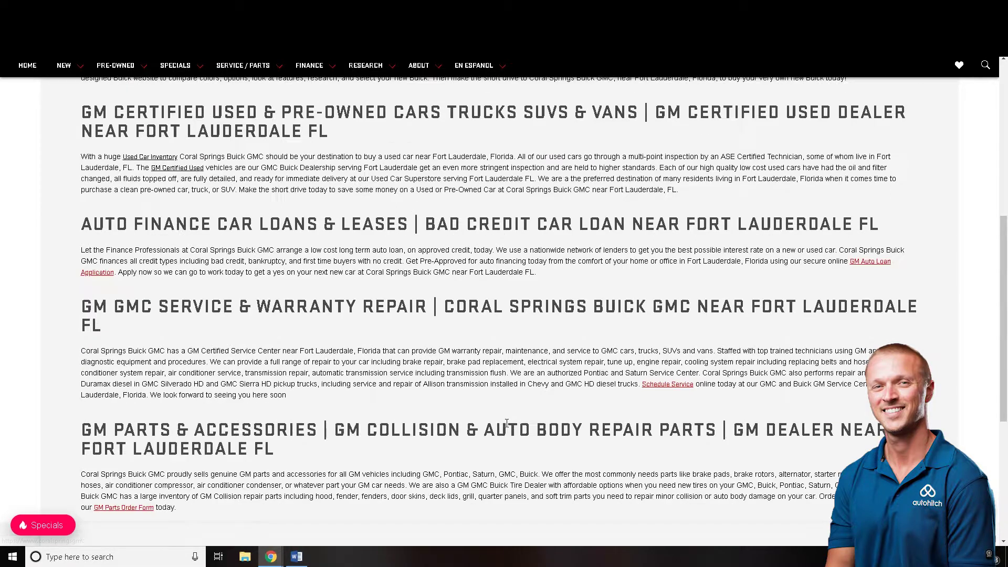
scroll(507, 422, down, 1)
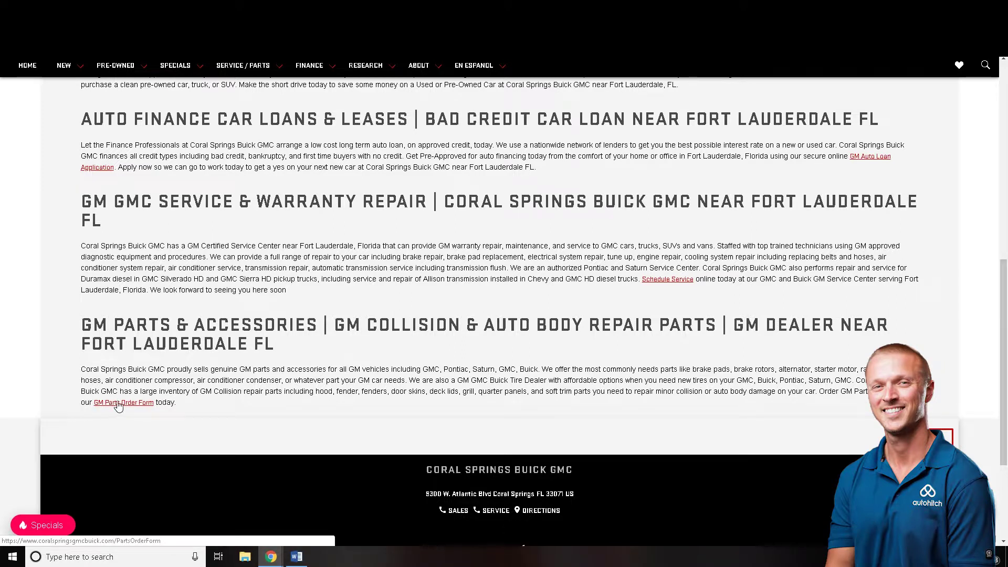
- Open the GM Parts Order Form link on the Coral Springs page and highlight "GMC Parts", then the form page's whole heading
click(145, 404)
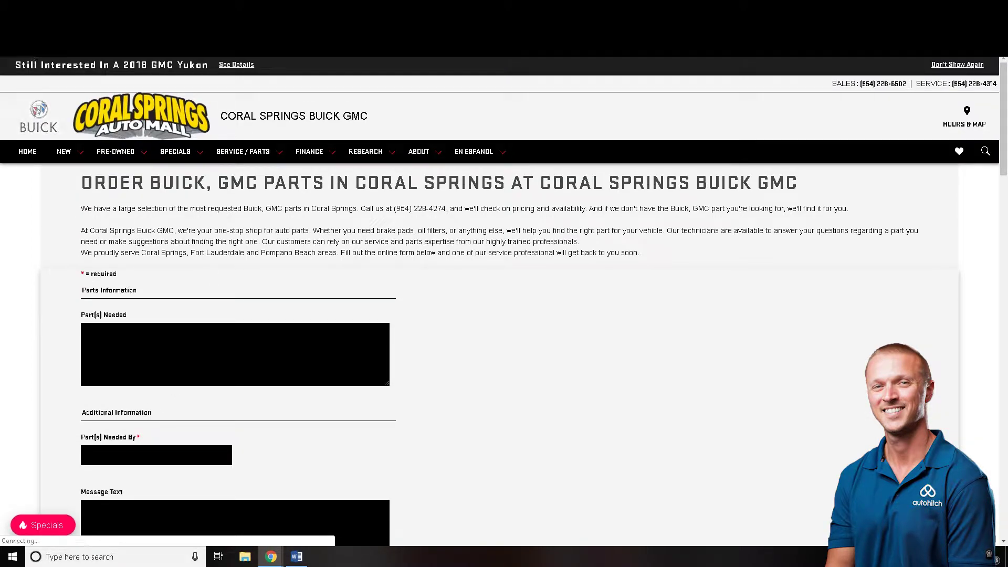
key(alt+Left)
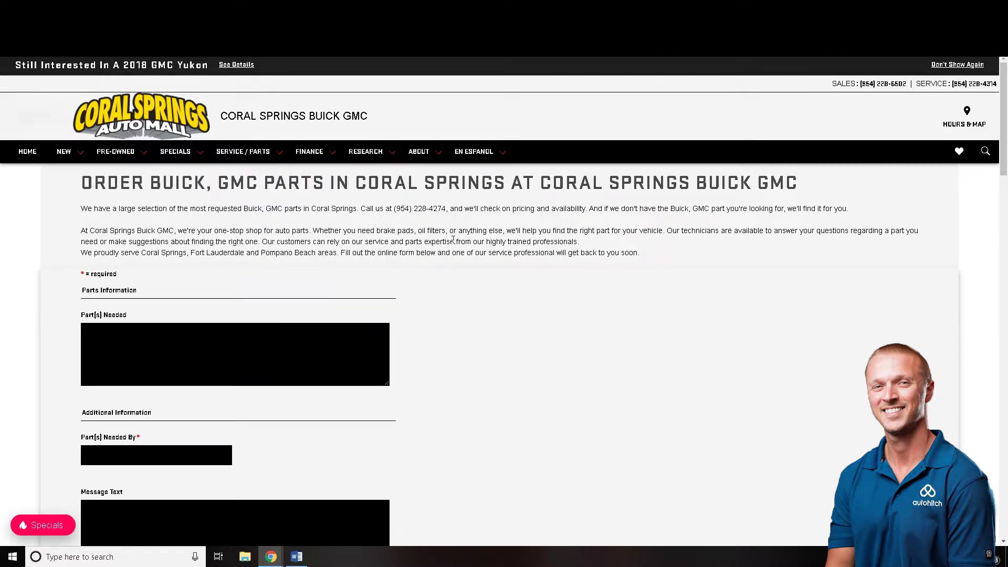
drag(218, 183, 330, 182)
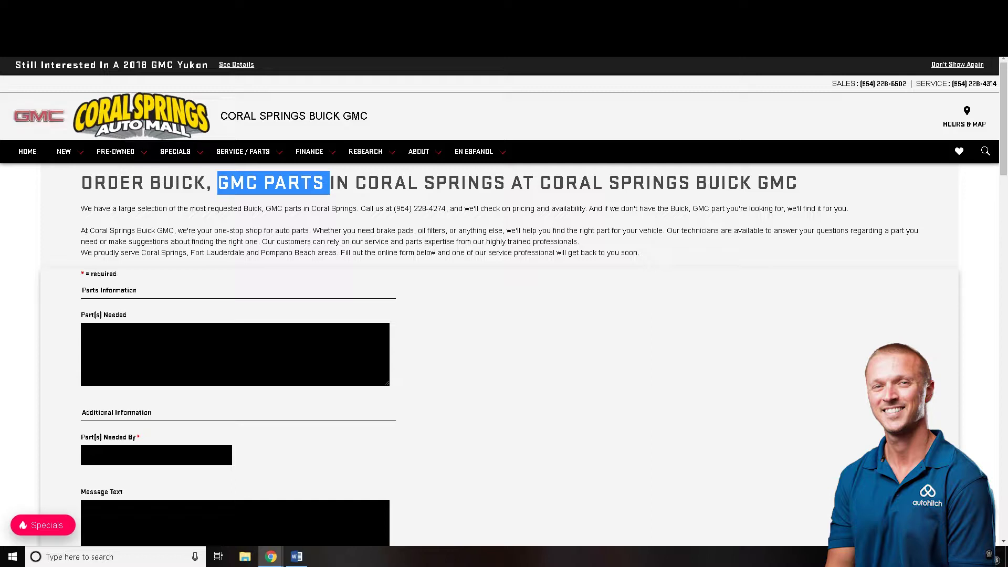
drag(83, 183, 800, 197)
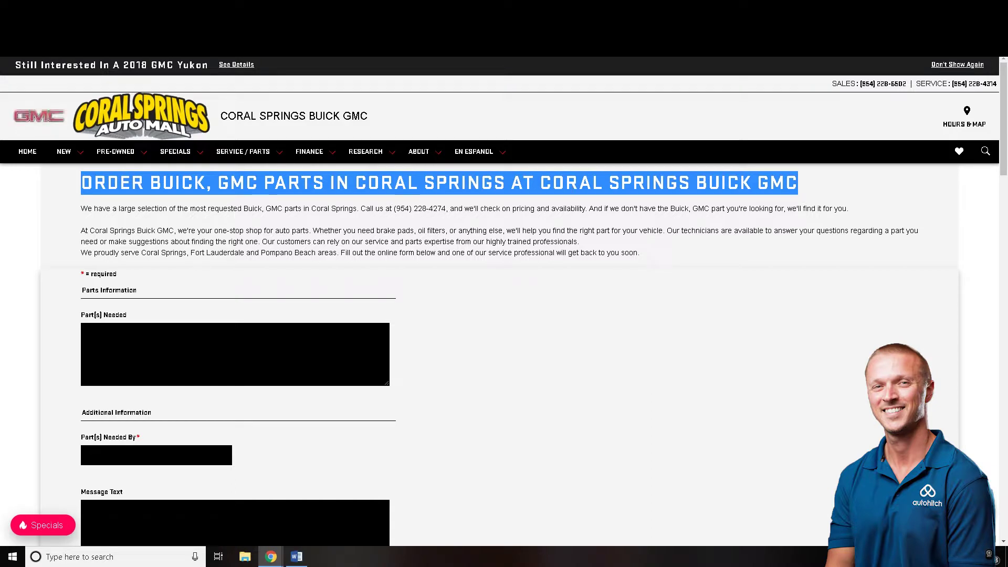
- Return to the Coral Springs Fort Lauderdale page and look back up through its service, finance, used and new sales sections
mouse_move(446, 212)
scroll(654, 247, down, 15)
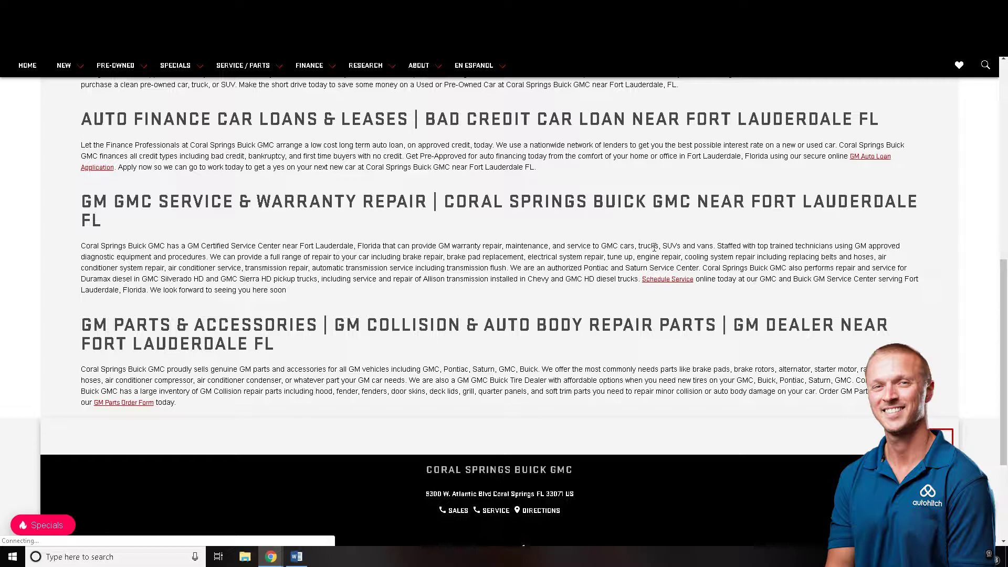
scroll(425, 297, up, 5)
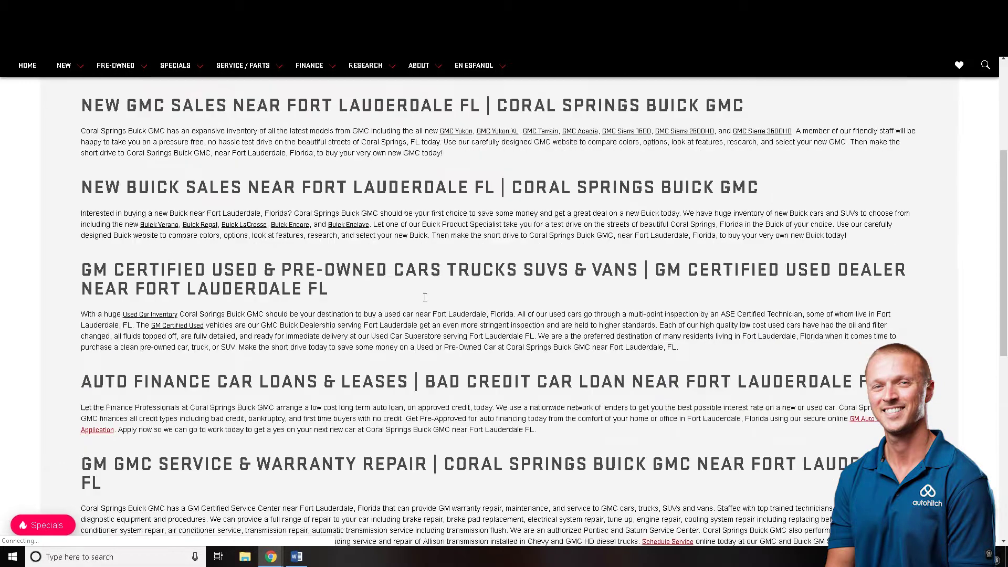
scroll(425, 297, up, 3)
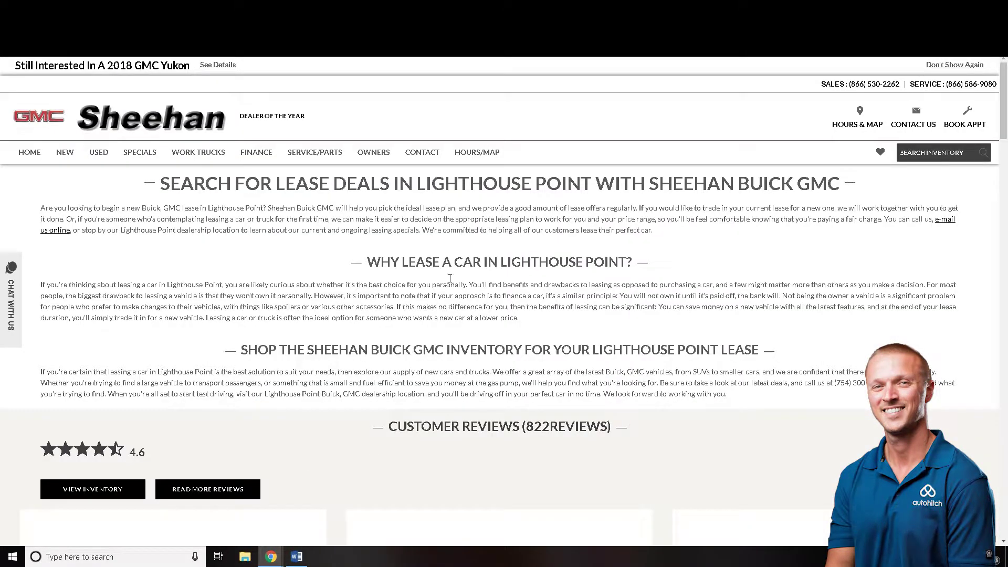
- Go back to Sheehan's lease page and highlight "finance a car" in the "Why Lease a Car in Lighthouse Point?" text, then clear the highlight
drag(384, 295, 647, 296)
click(459, 303)
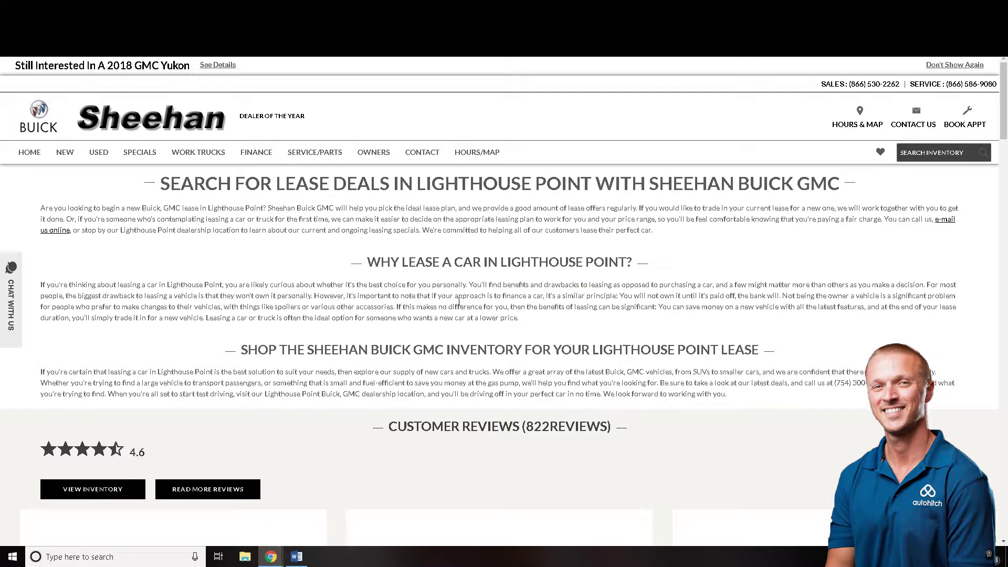
drag(455, 296, 544, 296)
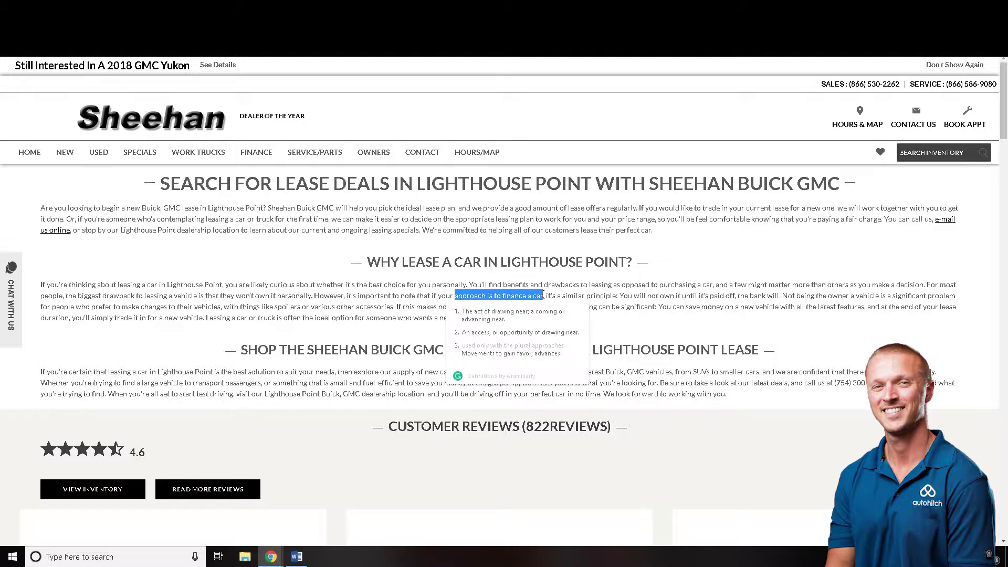
click(504, 295)
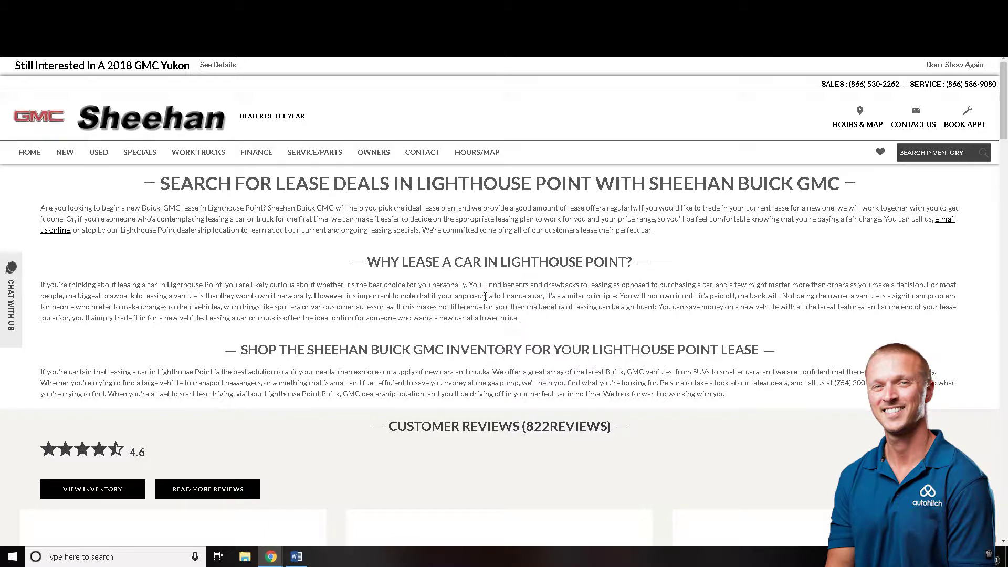
drag(503, 295, 545, 295)
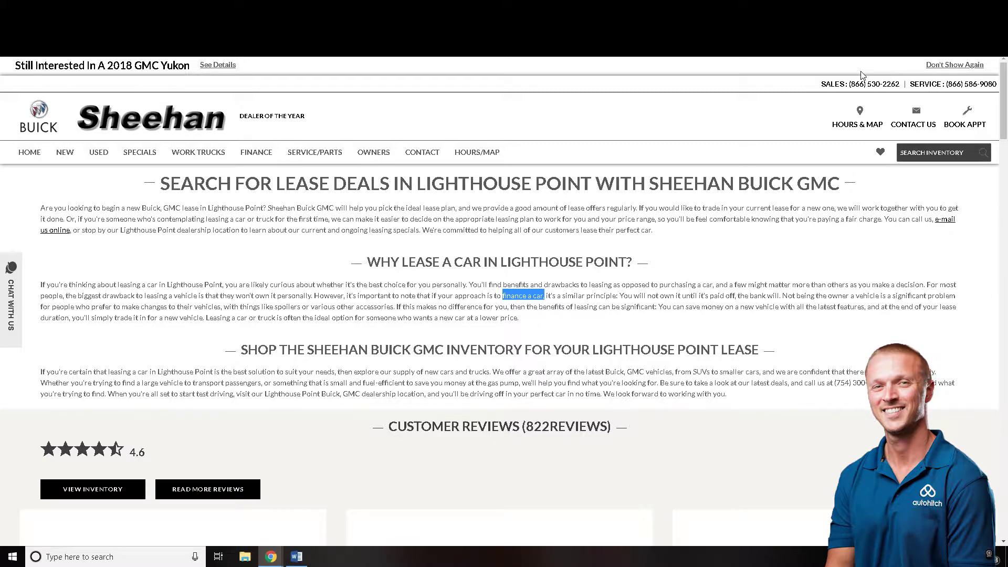
mouse_move(222, 158)
click(261, 178)
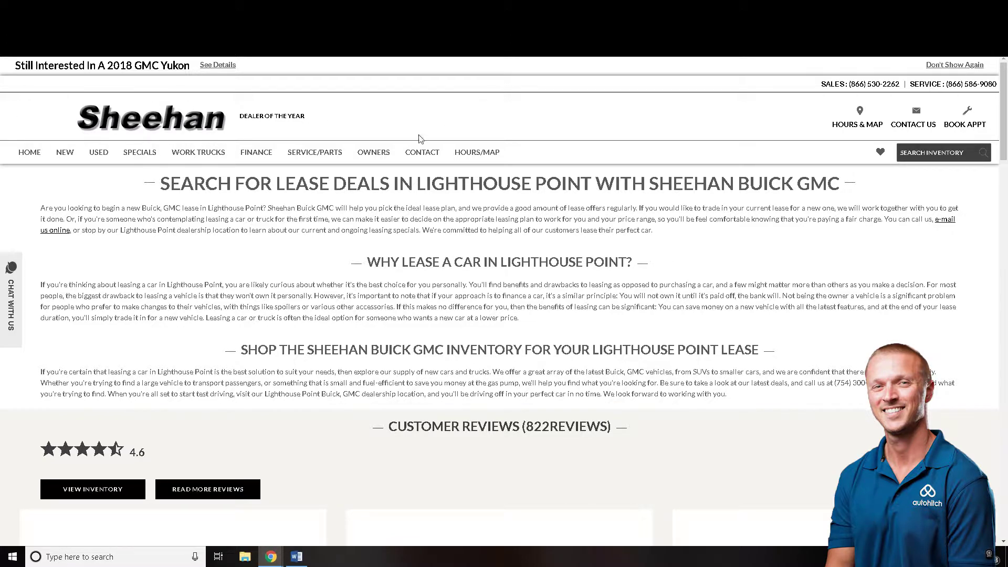
mouse_move(373, 152)
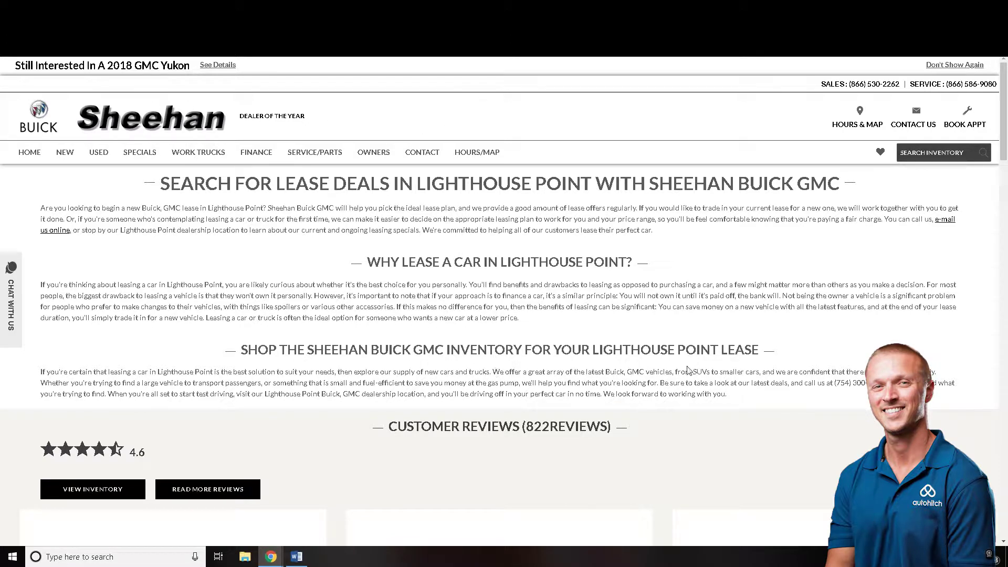